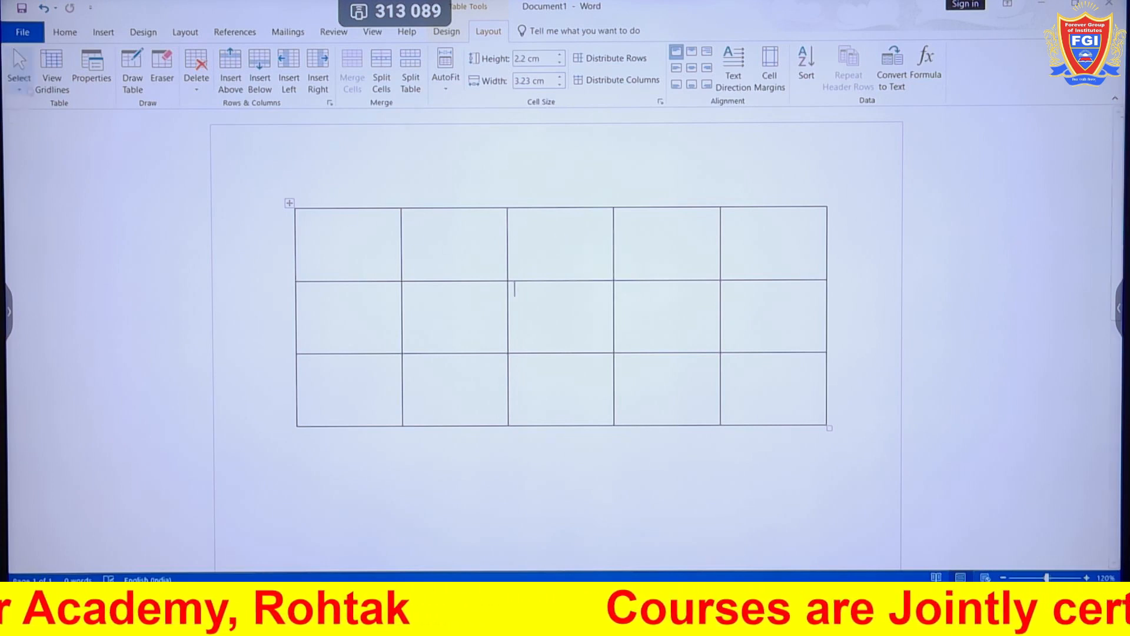
Select the cell in the second row, third column of the table with the Select Cell command.
click(19, 71)
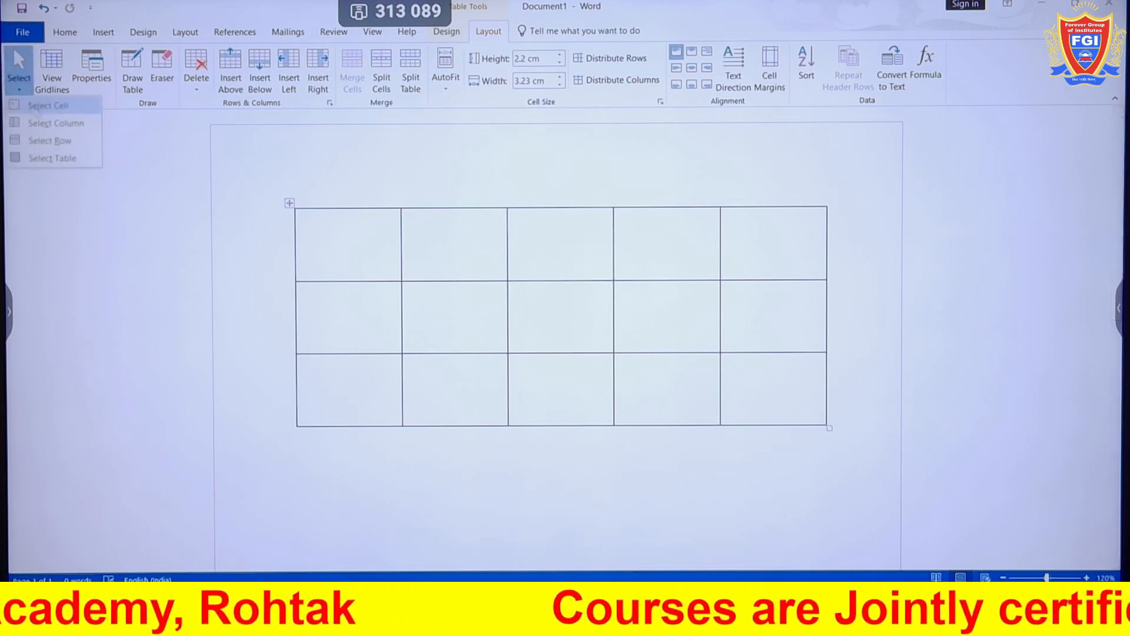
click(53, 106)
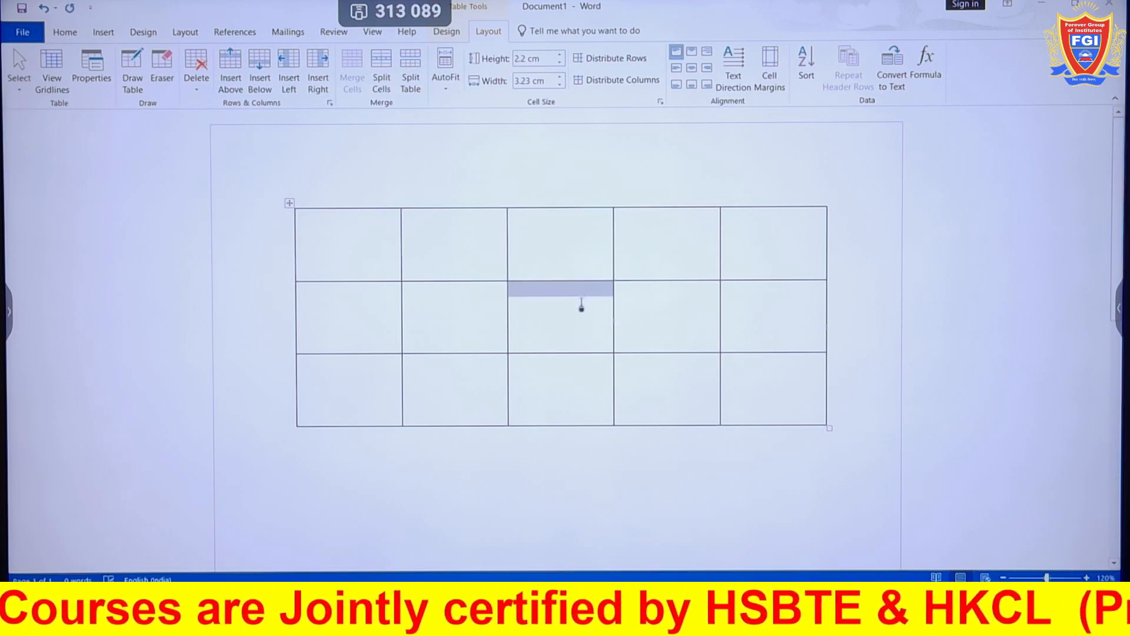
click(581, 304)
Fill the first row of the table with the numbers 4, 5, 8, 4 and 1, one per cell.
click(355, 239)
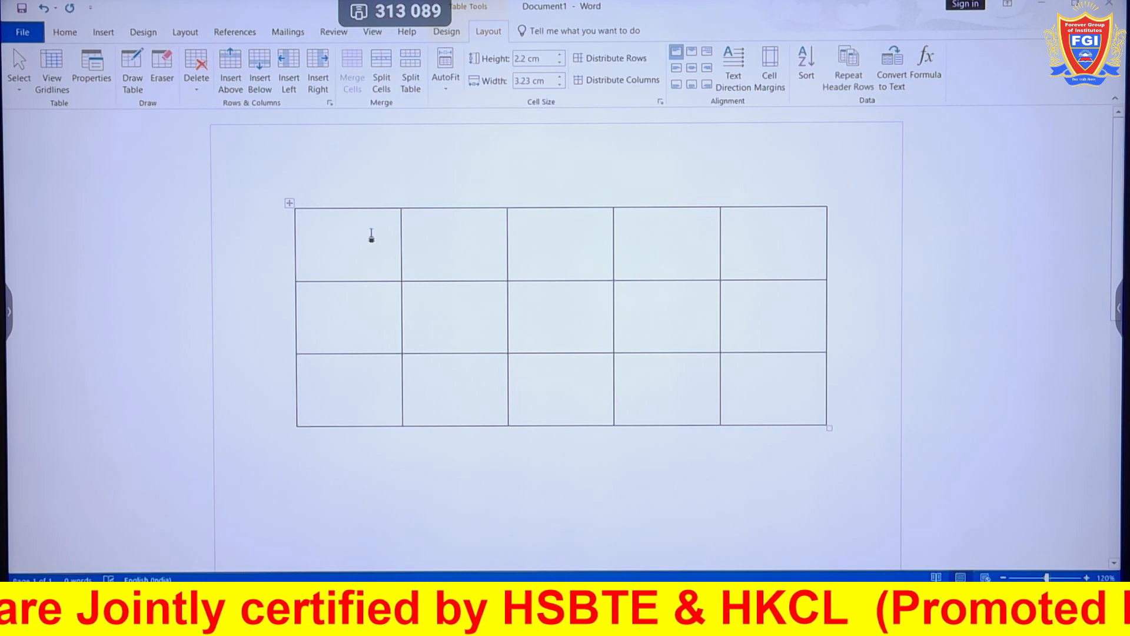
text(4)
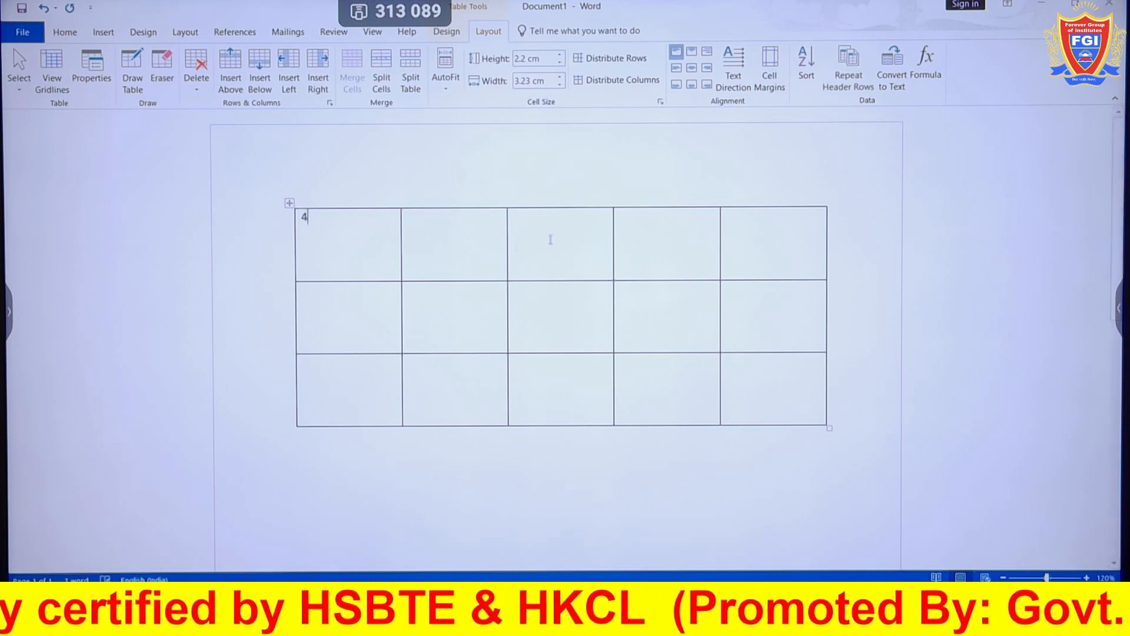
click(495, 245)
text(5)
click(558, 266)
text(8)
click(681, 253)
text(4)
click(785, 239)
text(1)
Fill the second row of the table with the numbers 5, 7, 9, 4 and 1.
click(341, 337)
text(5)
click(466, 300)
text(7 )
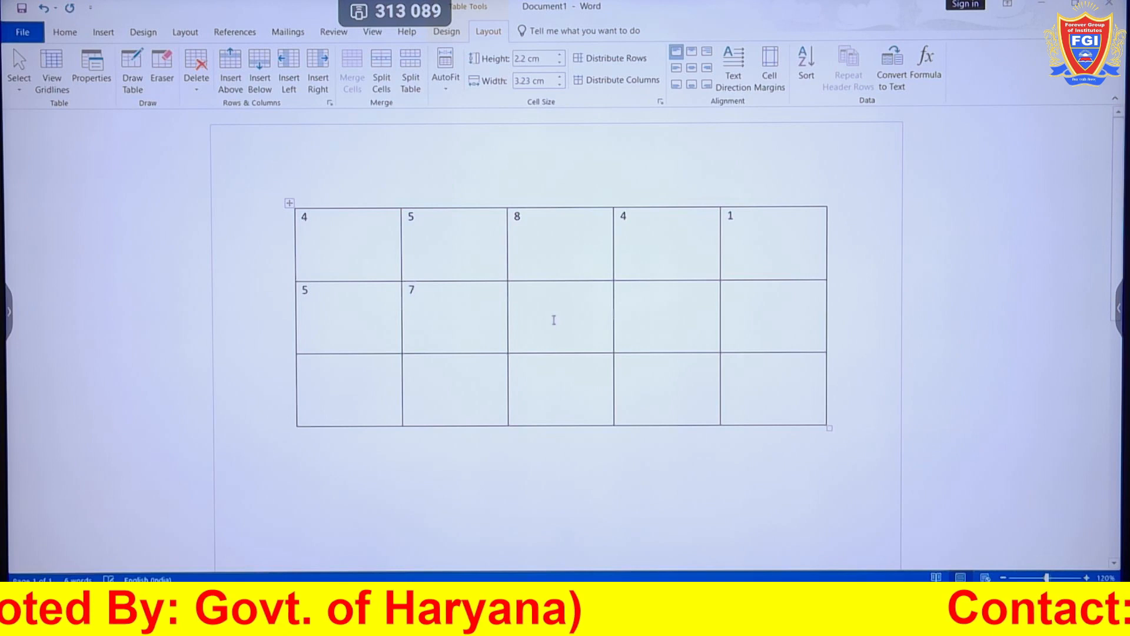
text(9)
click(647, 306)
text(4)
click(744, 307)
text(1)
Fill the third row of the table with the numbers 7, 5, 6, 1 and 7.
click(356, 387)
text(7)
click(451, 372)
text(5)
click(532, 372)
text(6)
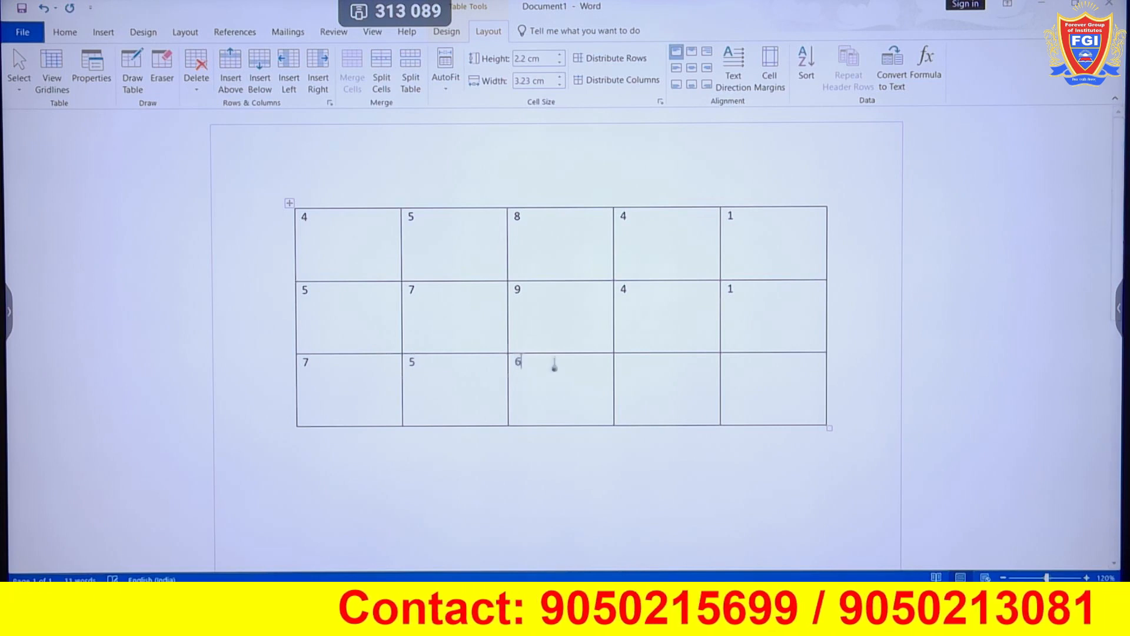
click(633, 377)
text(1)
click(737, 384)
text(7)
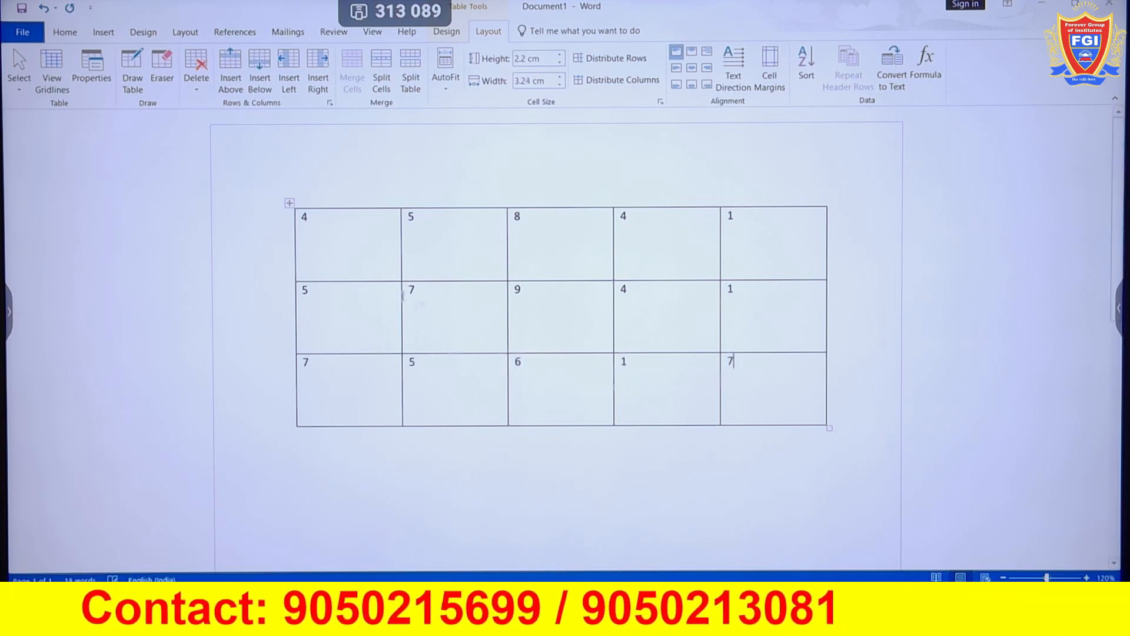
Select only the cell containing 9 with the Select Cell command, and clear the selection.
click(543, 290)
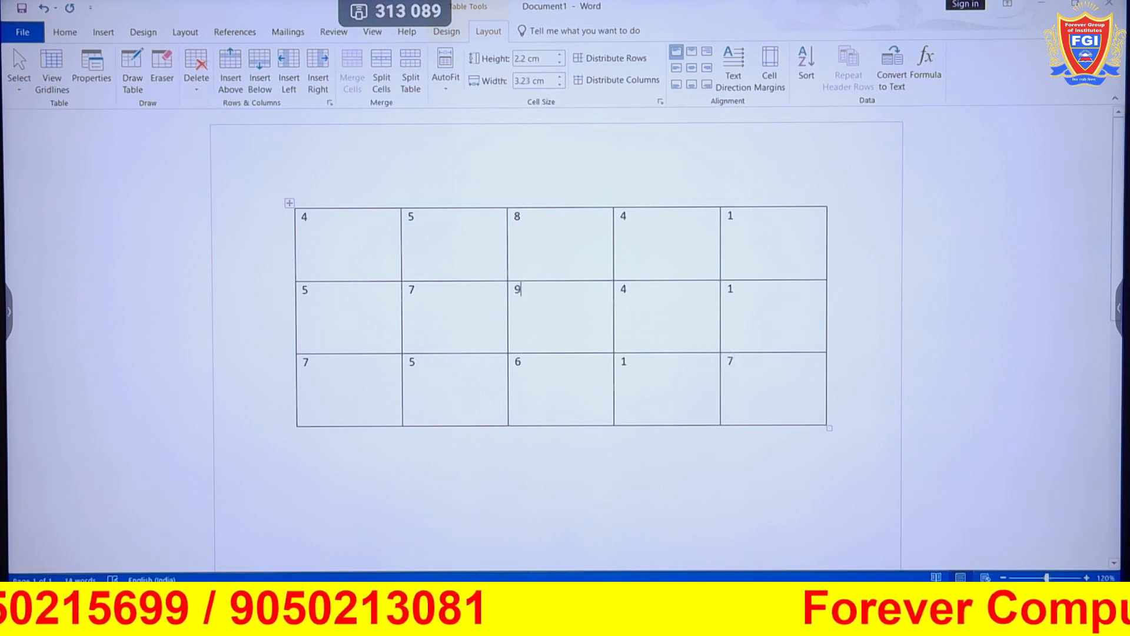
click(19, 73)
click(56, 109)
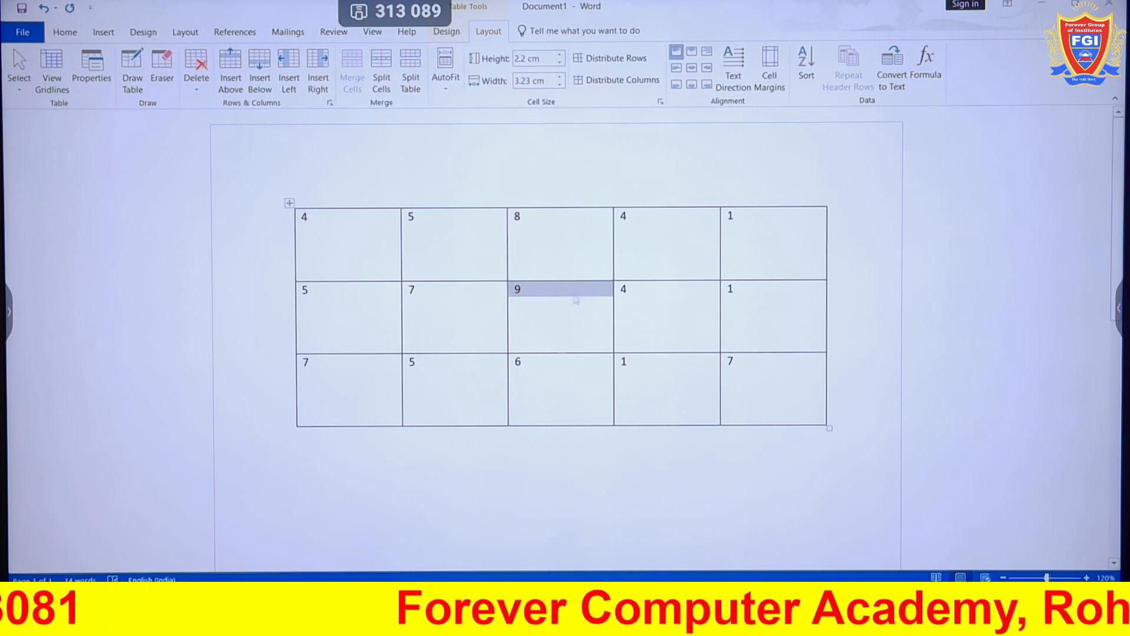
click(530, 308)
Select the whole second column of the table from one of its cells with Select Column.
click(463, 306)
click(19, 74)
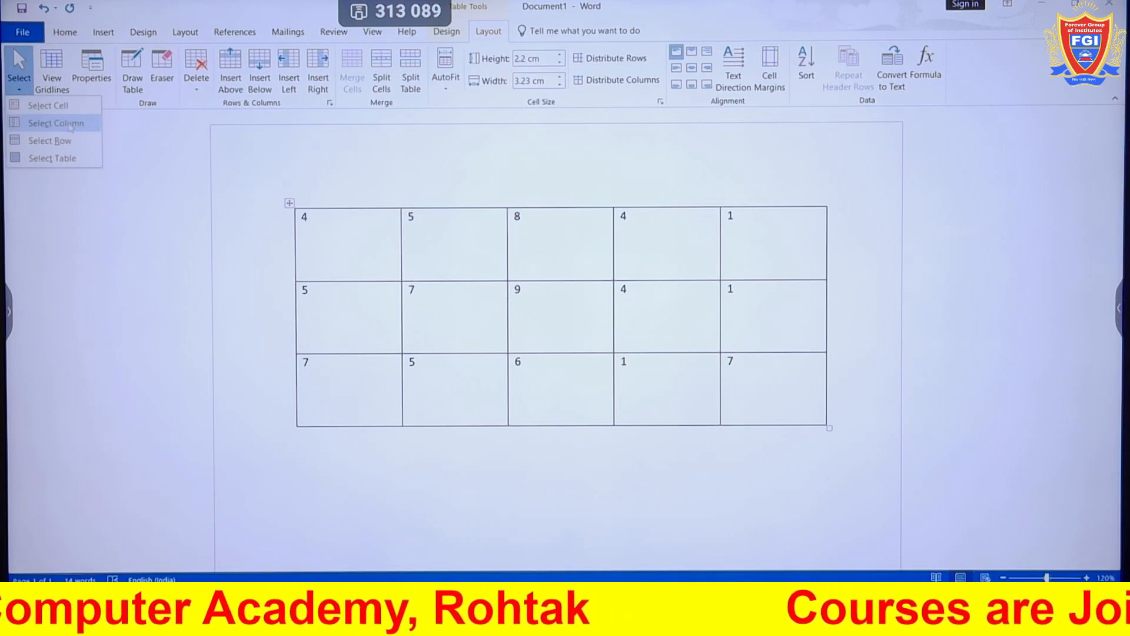
click(70, 123)
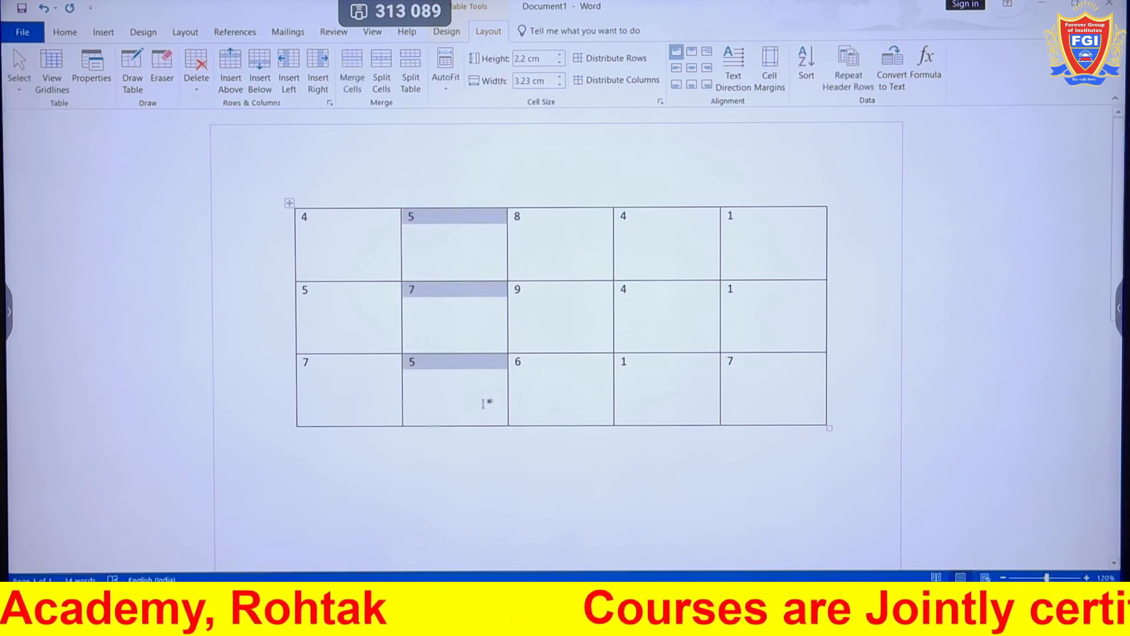
Select the whole second row of the table from its fourth cell with Select Row.
click(687, 300)
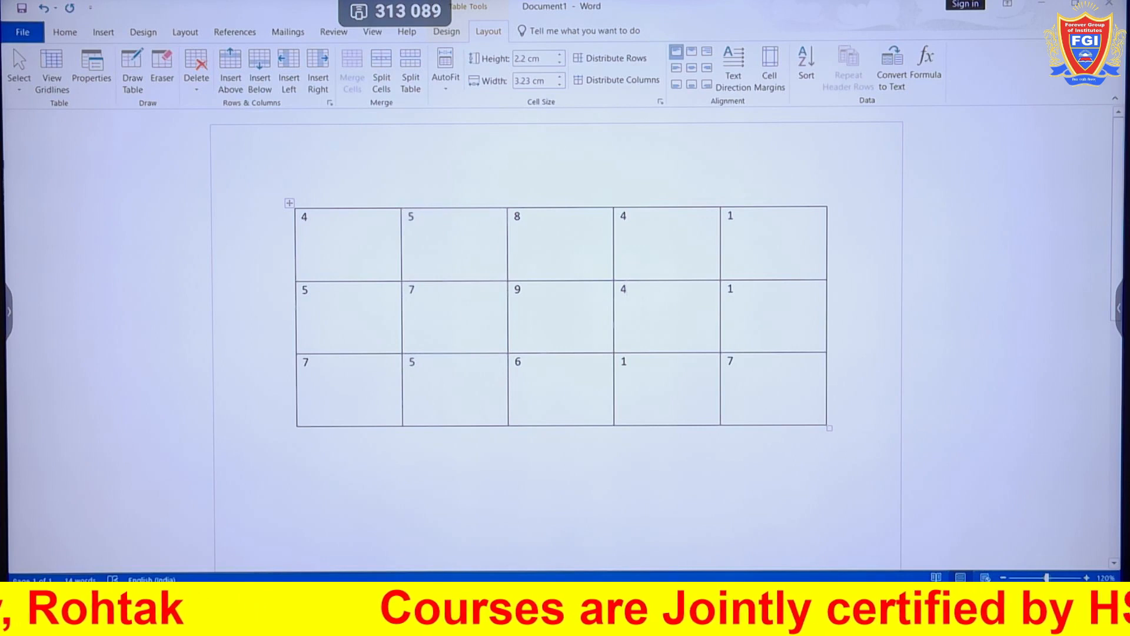
click(19, 66)
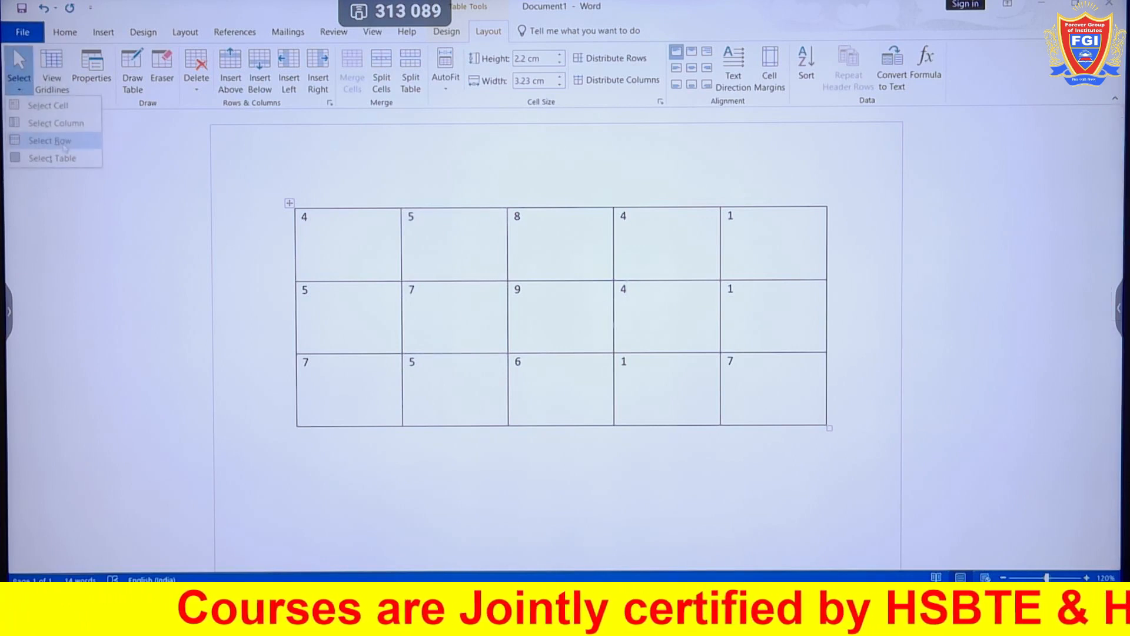
click(36, 143)
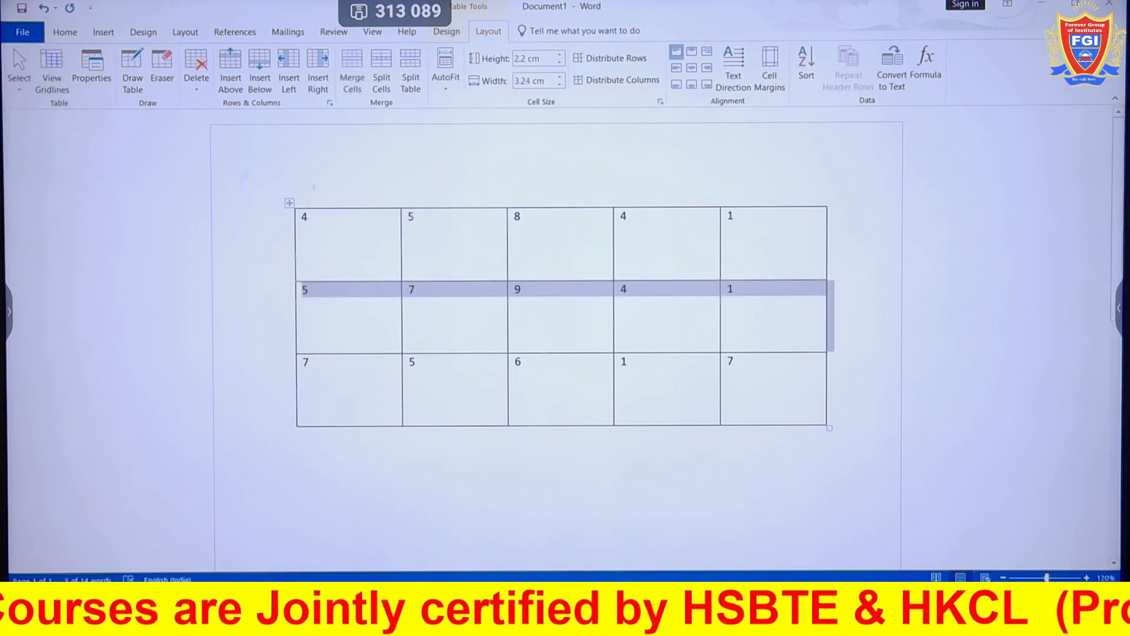
Select the entire table from a cell in its first row with the Select Table command.
click(439, 239)
click(19, 65)
click(57, 160)
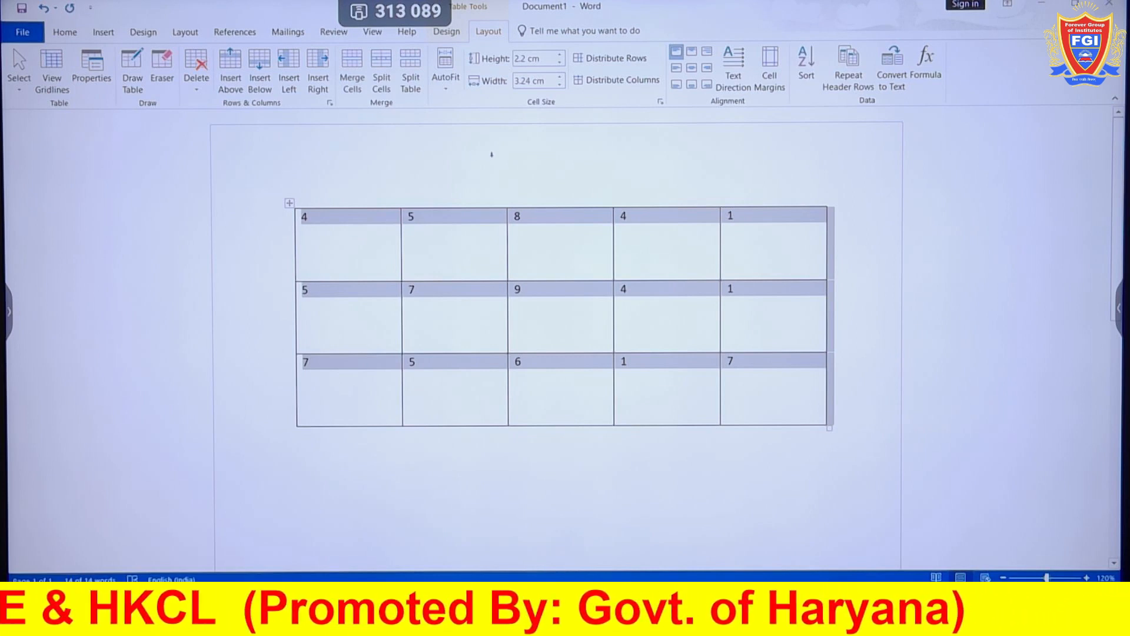
Select the second column and look up the View Gridlines option among the table's border choices.
click(465, 204)
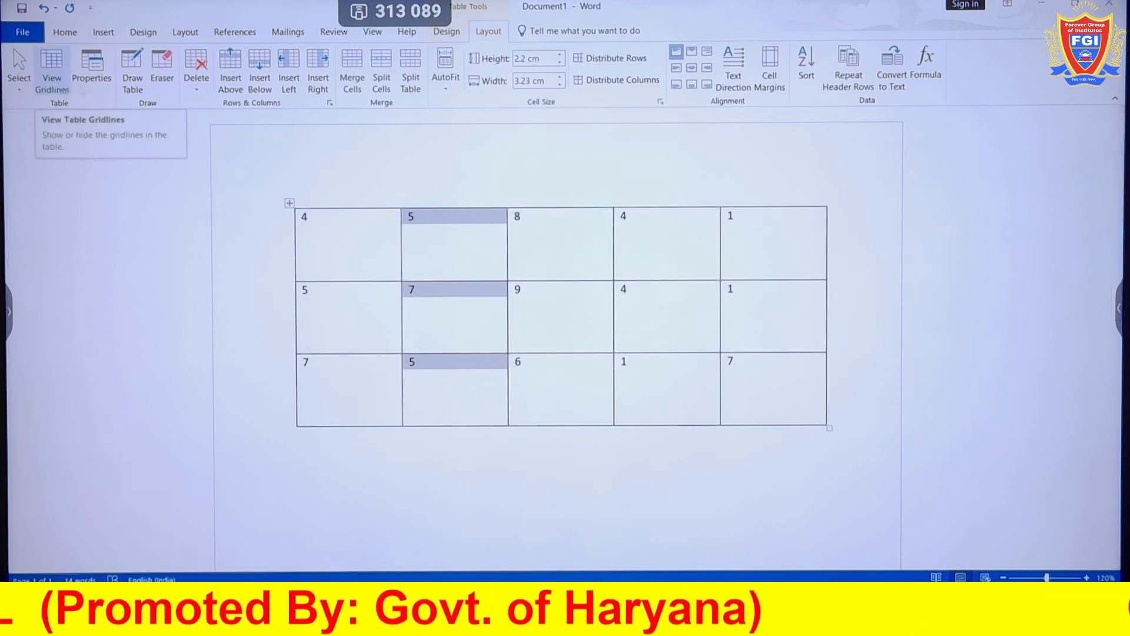
click(452, 34)
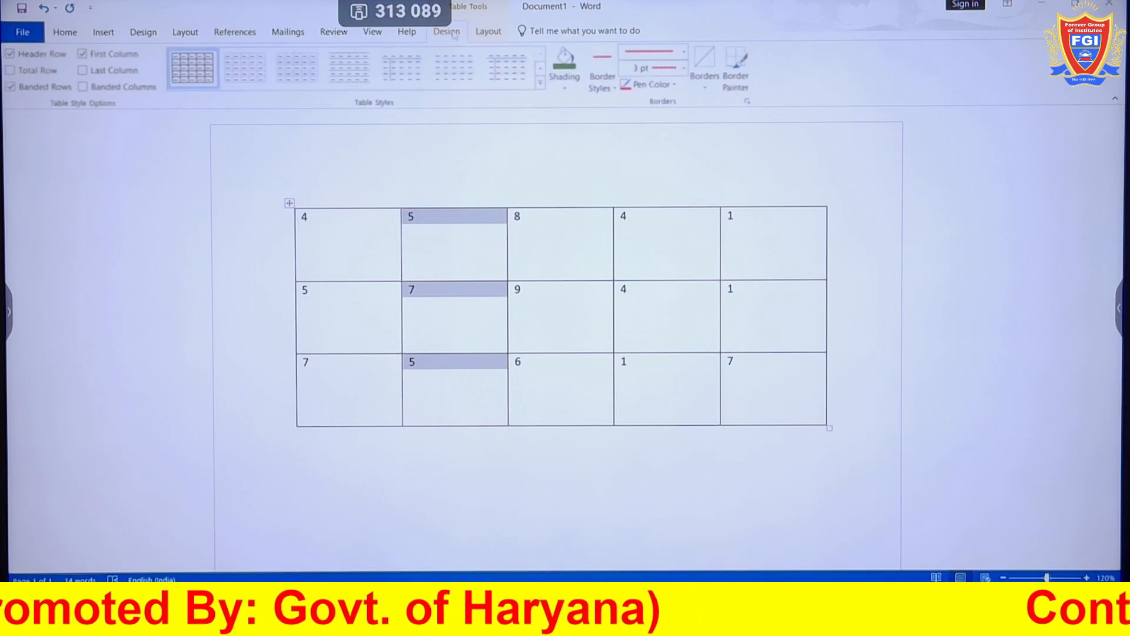
click(705, 85)
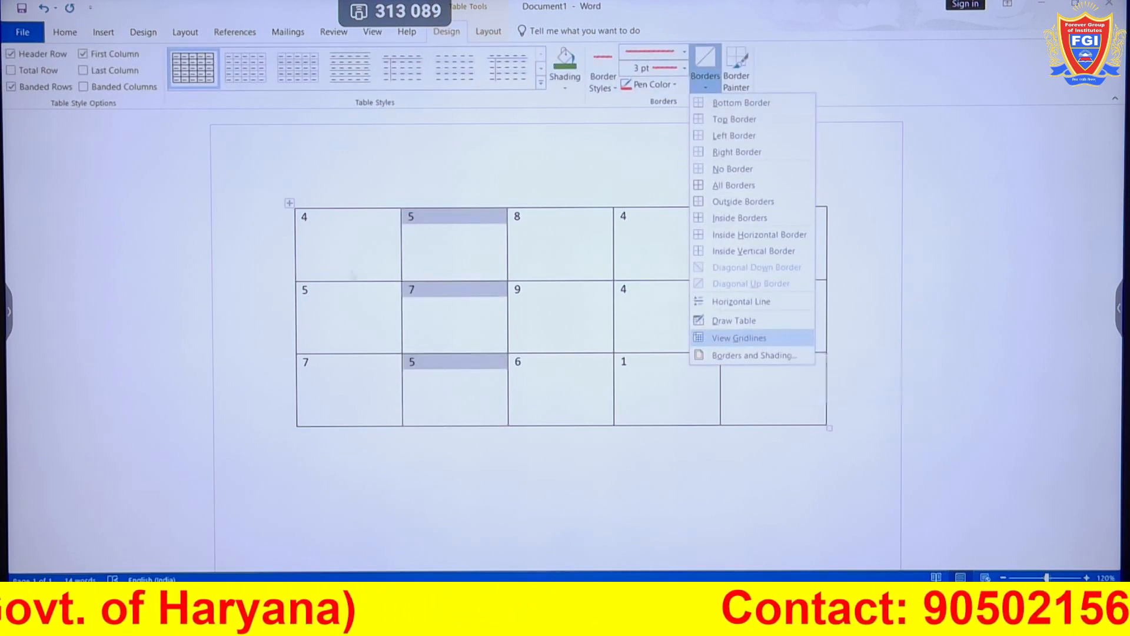
click(488, 32)
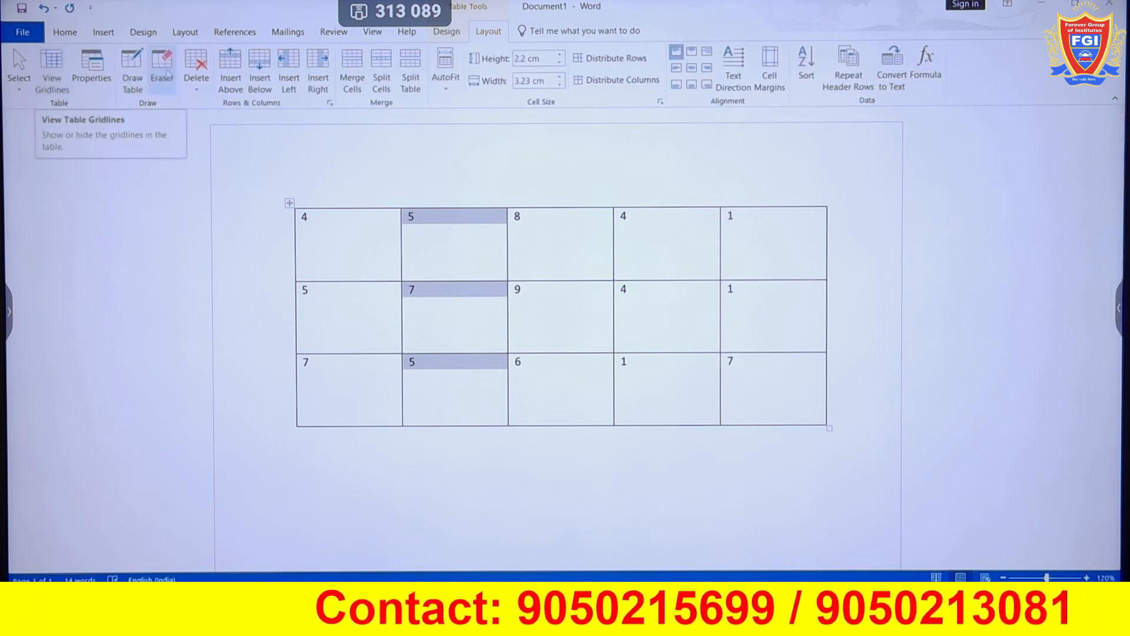
Review the table's size, alignment and text wrapping settings in Table Properties, and close the dialog.
click(554, 293)
click(91, 61)
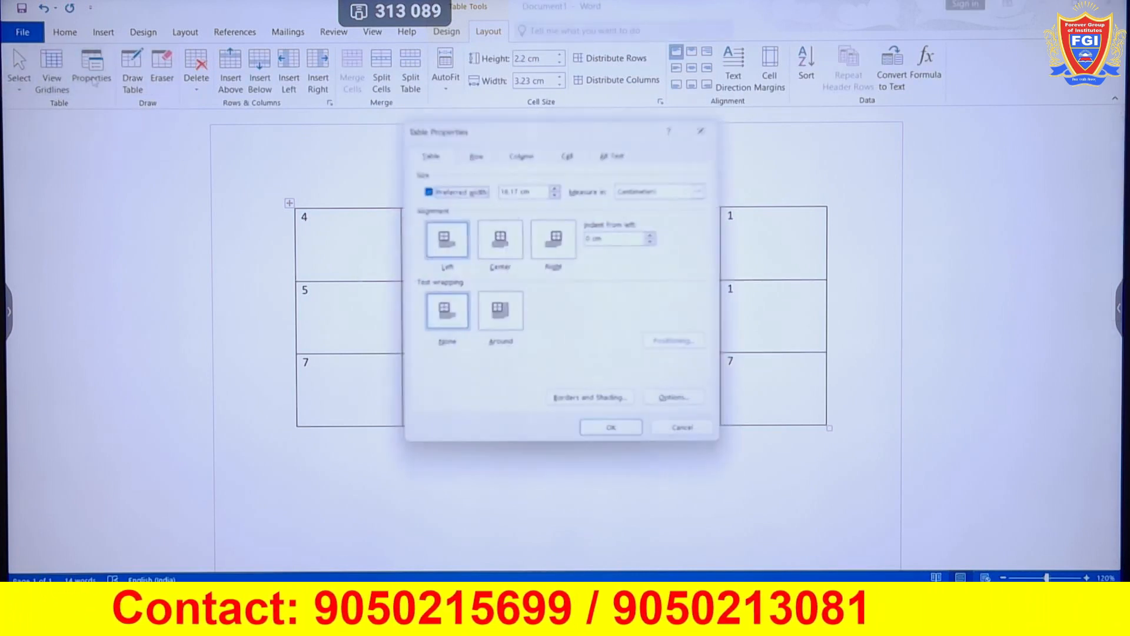
drag(607, 118, 185, 182)
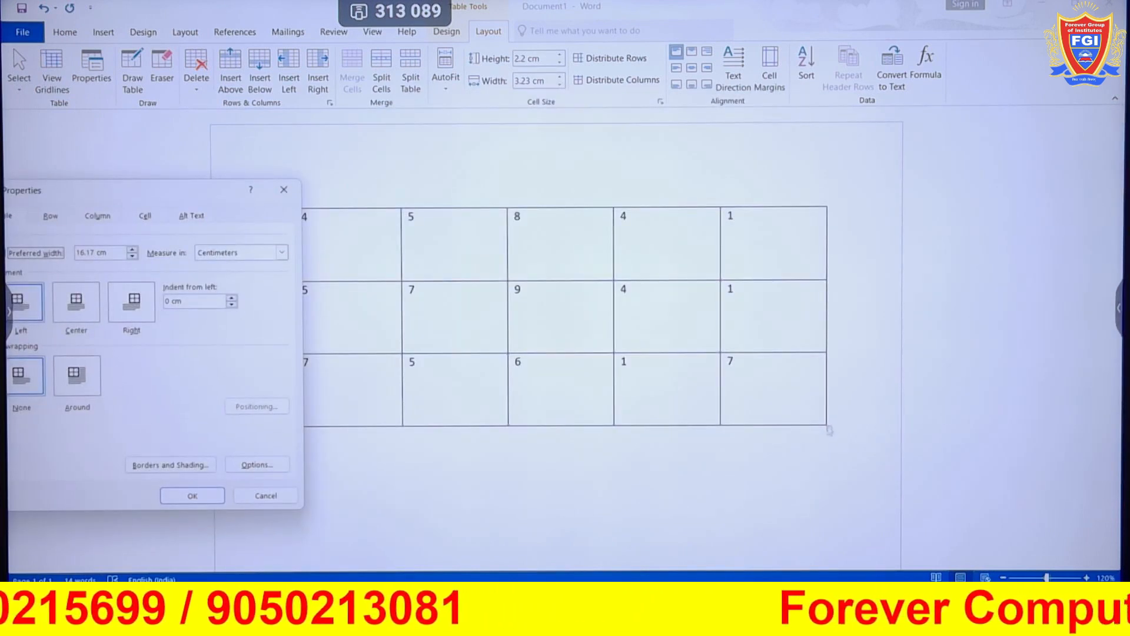
click(284, 190)
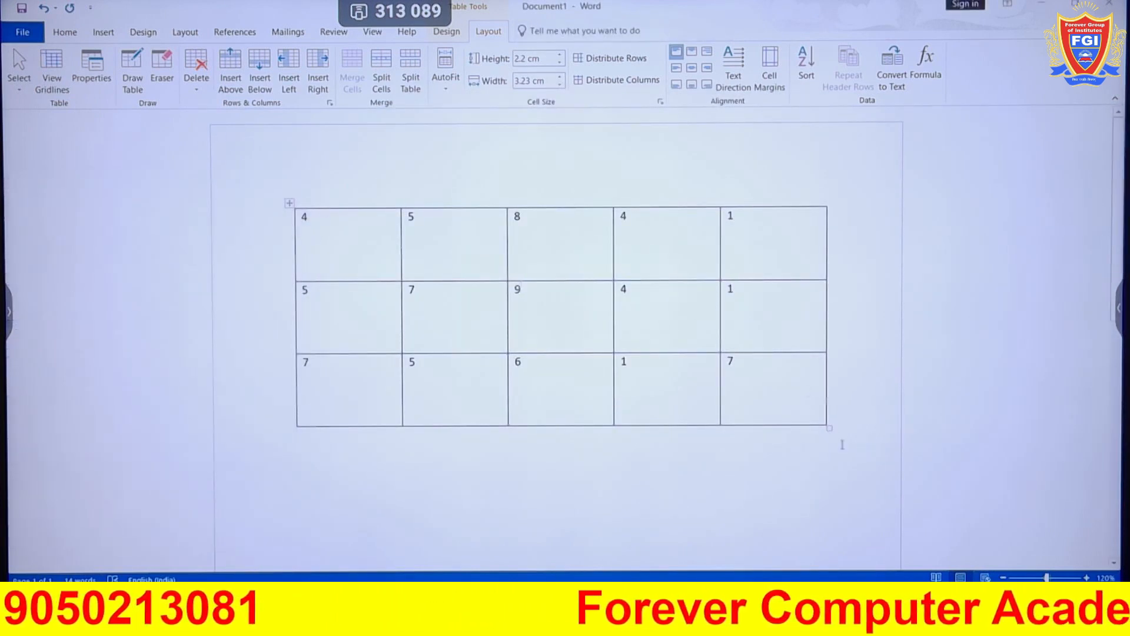
Shrink the table to about 7.9 cm wide and set its alignment on the page to Center.
drag(830, 428, 554, 328)
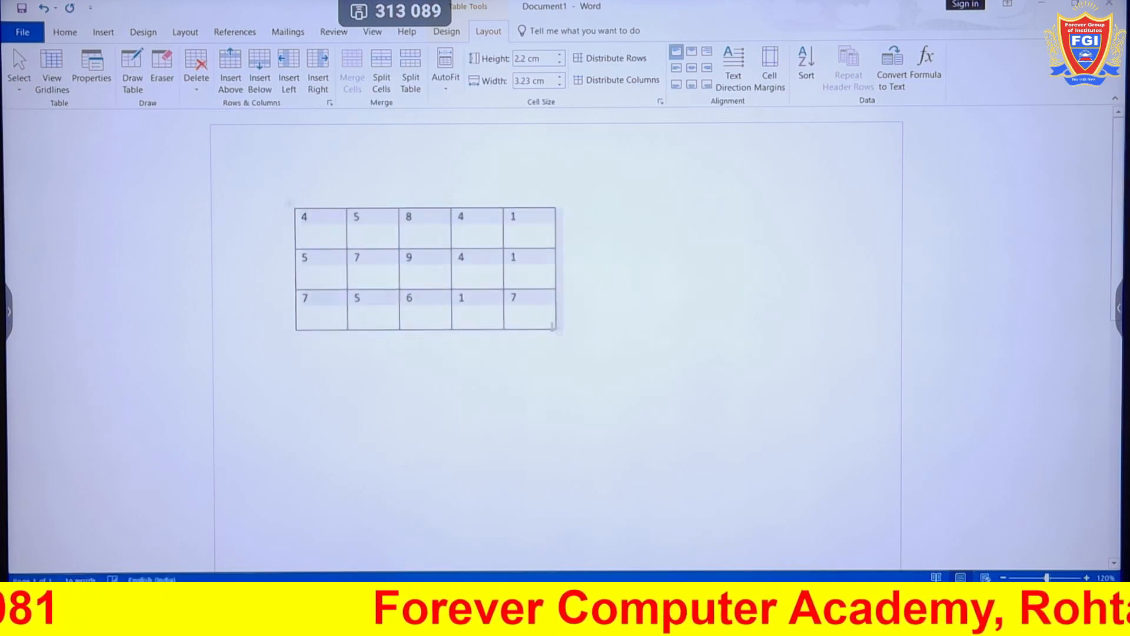
click(91, 67)
click(110, 298)
click(165, 297)
click(110, 297)
click(226, 492)
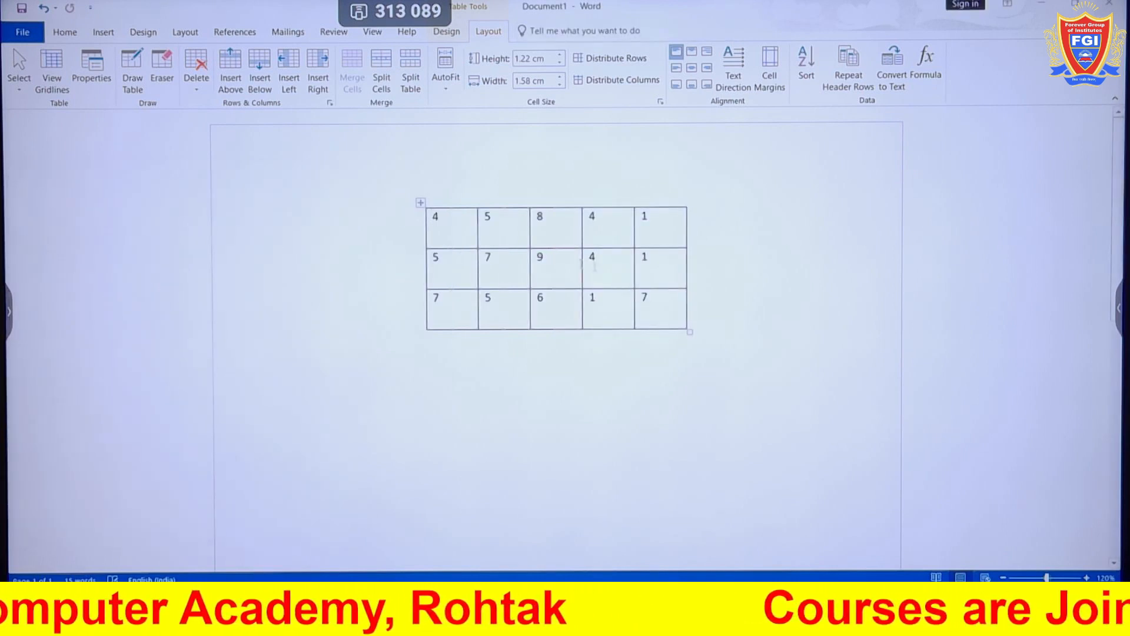
Try the Right and Left alignments and the Around text wrapping in Table Properties, and discard the choices.
click(91, 66)
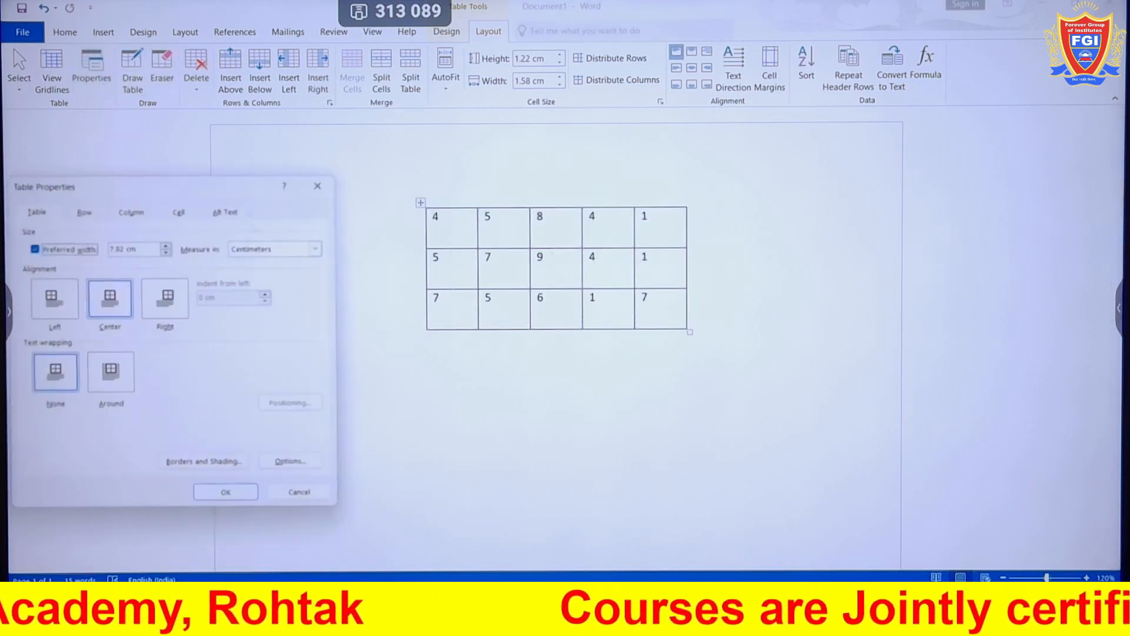
click(176, 295)
click(112, 372)
click(60, 376)
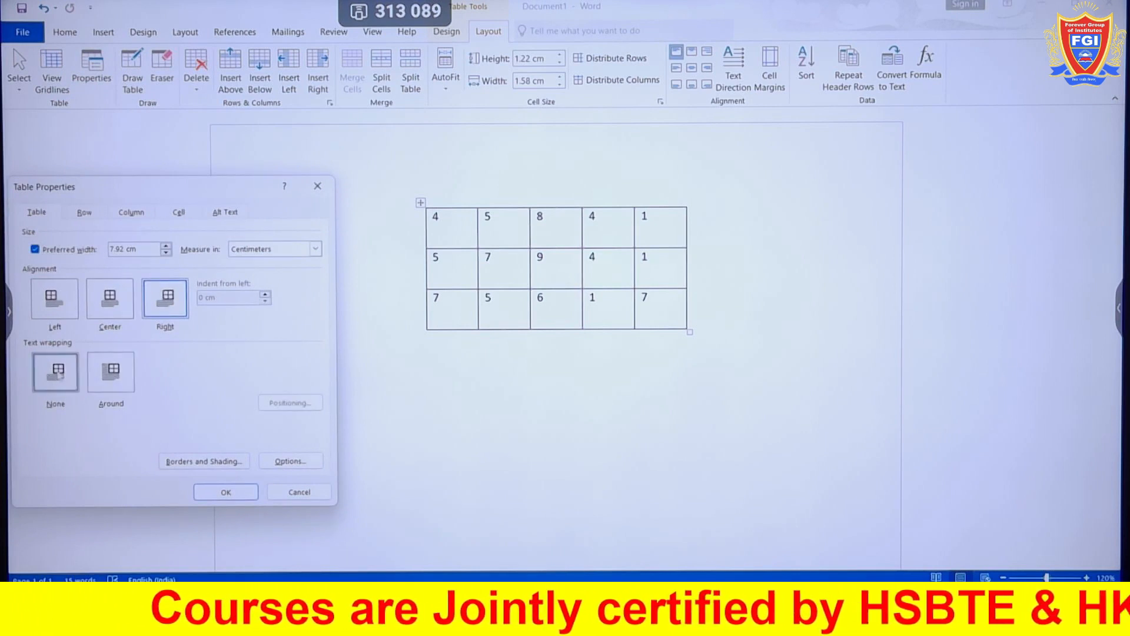
click(68, 305)
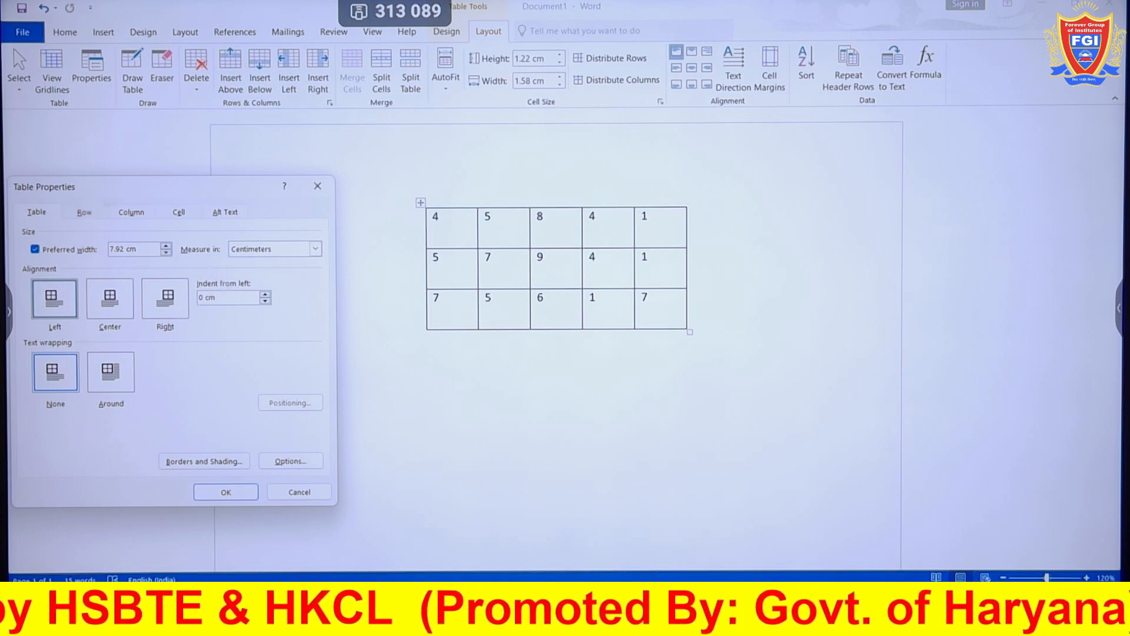
click(318, 186)
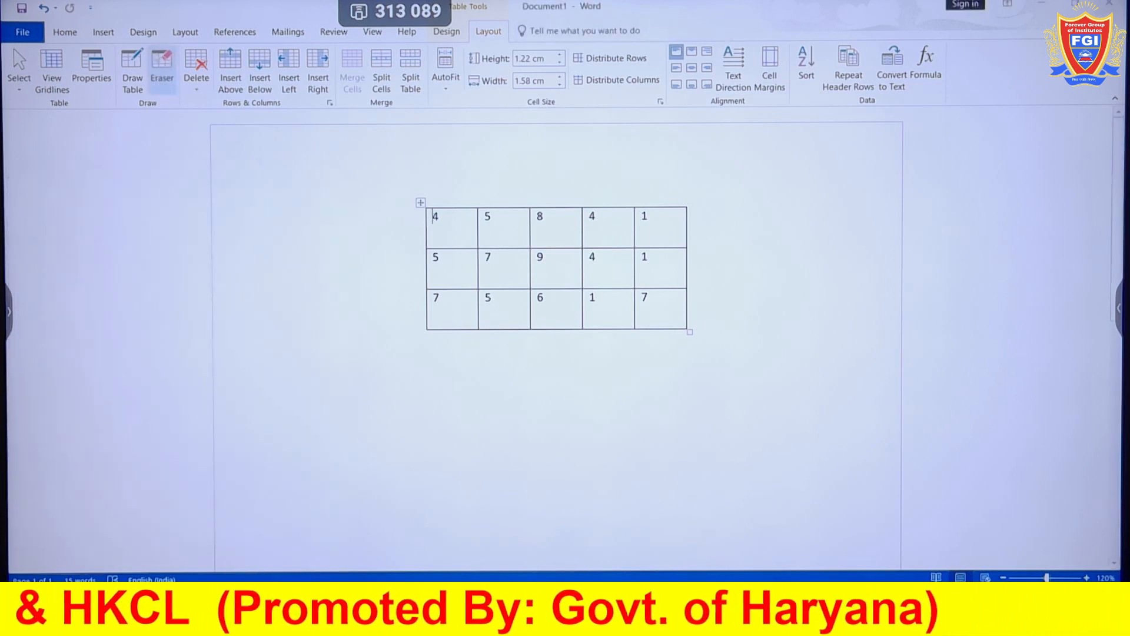
Draw a single-cell table about 8.03 cm wide and 4.53 cm high below the number table with Draw Table.
click(132, 71)
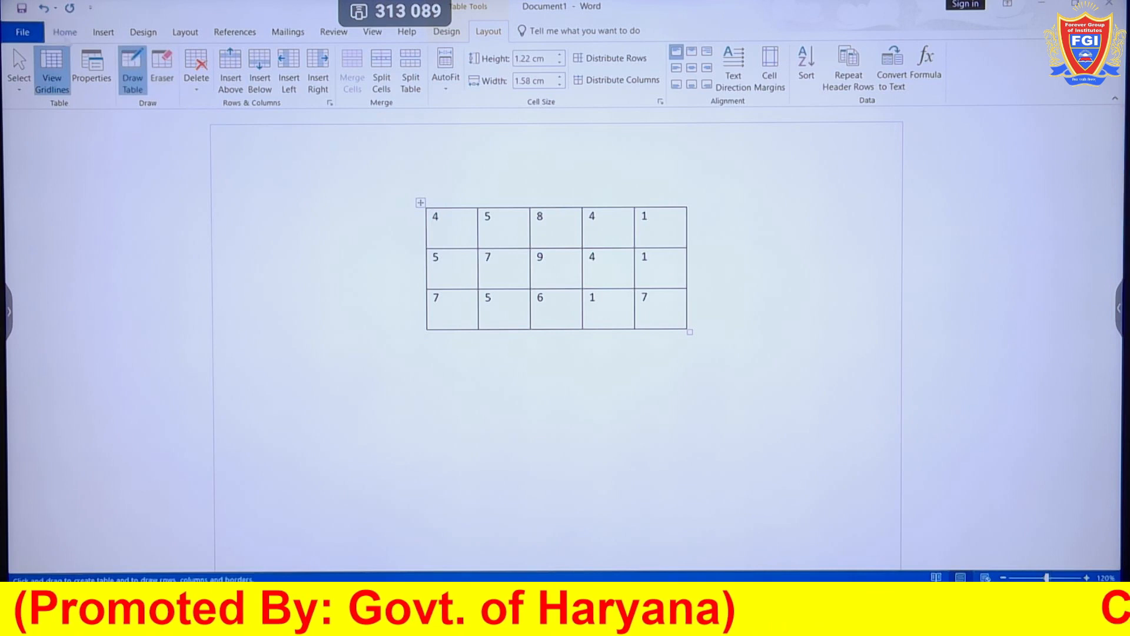
click(446, 33)
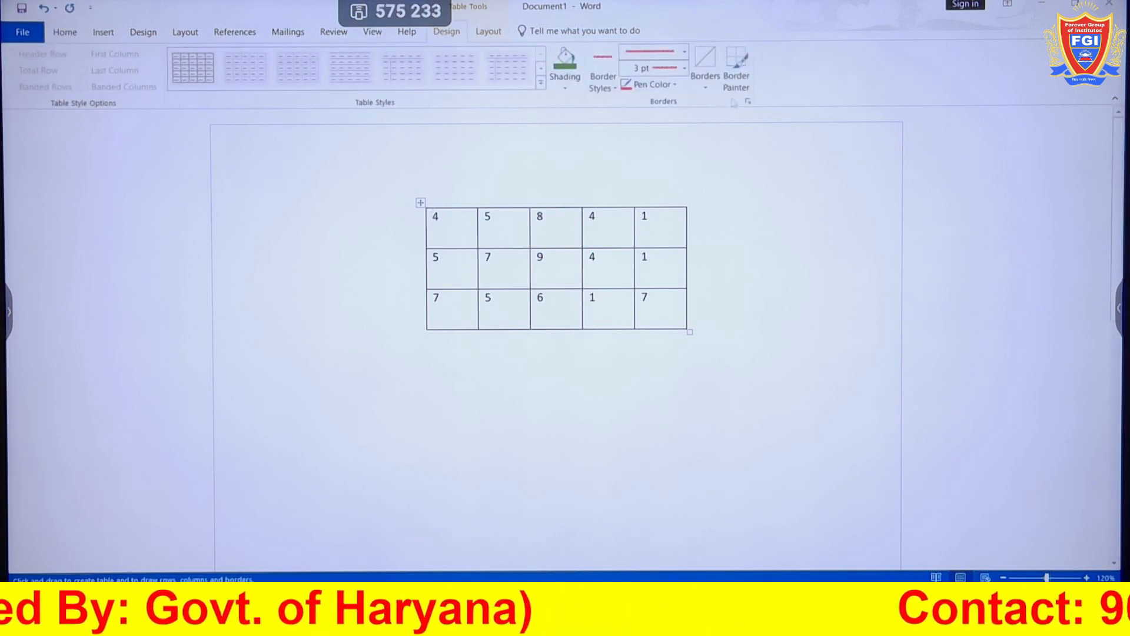
click(705, 83)
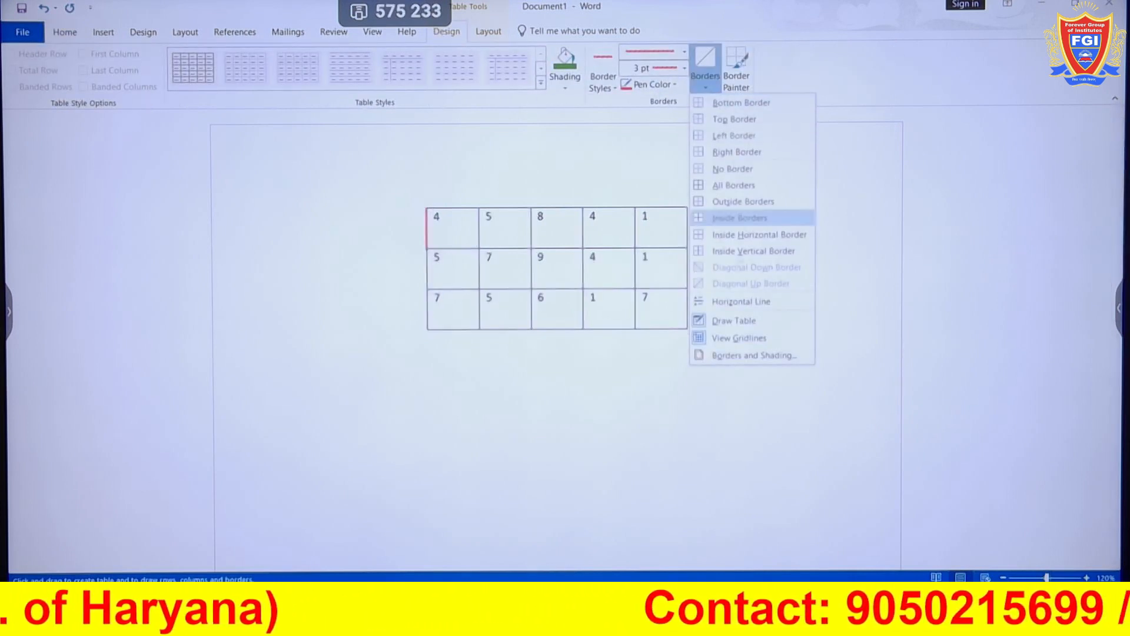
click(735, 320)
click(133, 81)
drag(429, 372, 694, 521)
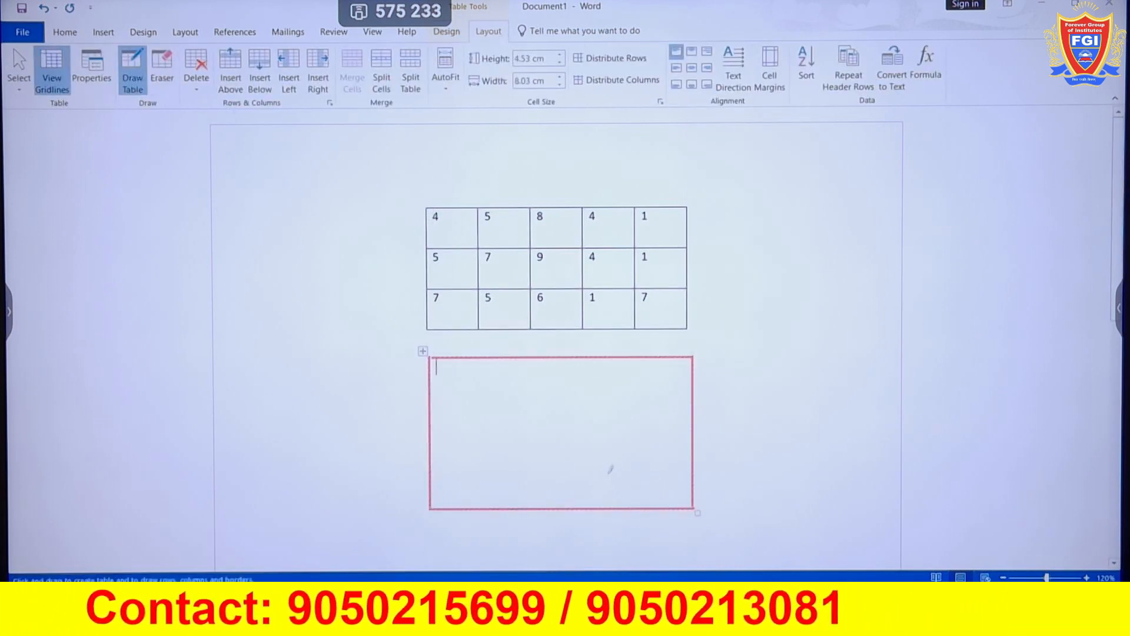
Erase the top border of the drawn single-cell table with the Eraser, and undo the erasure.
click(163, 74)
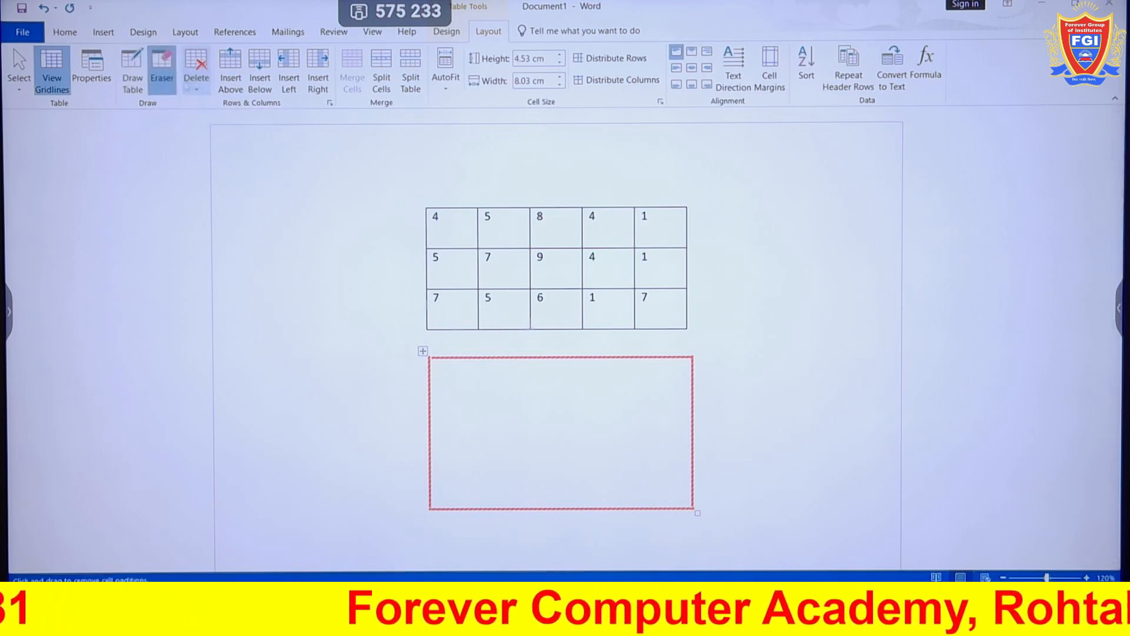
click(510, 356)
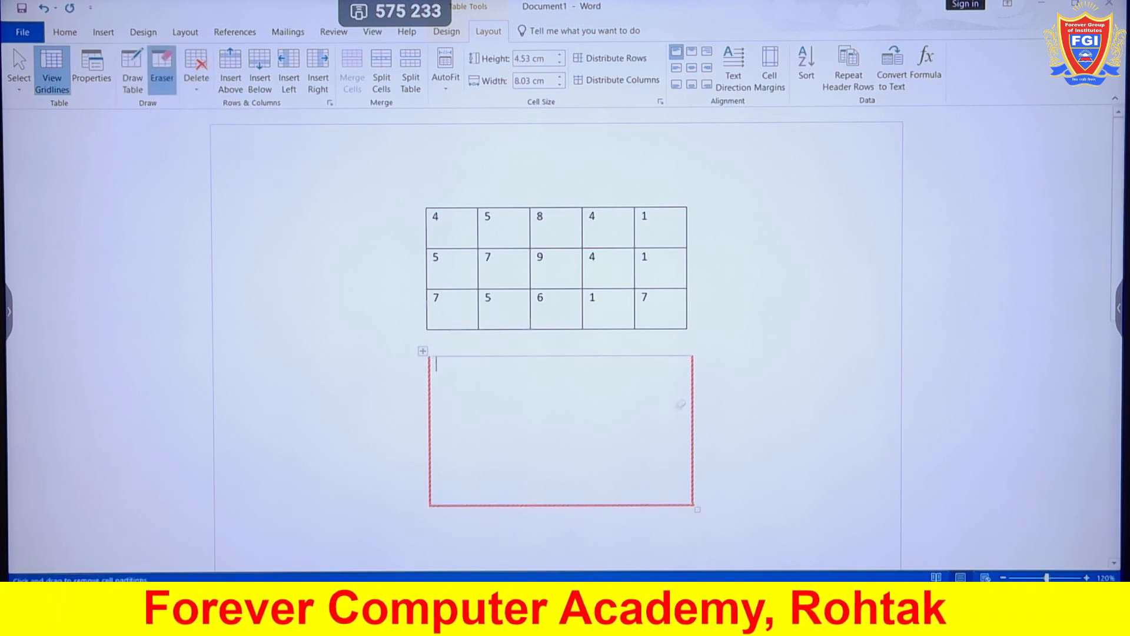
key(Escape)
key(ctrl+z)
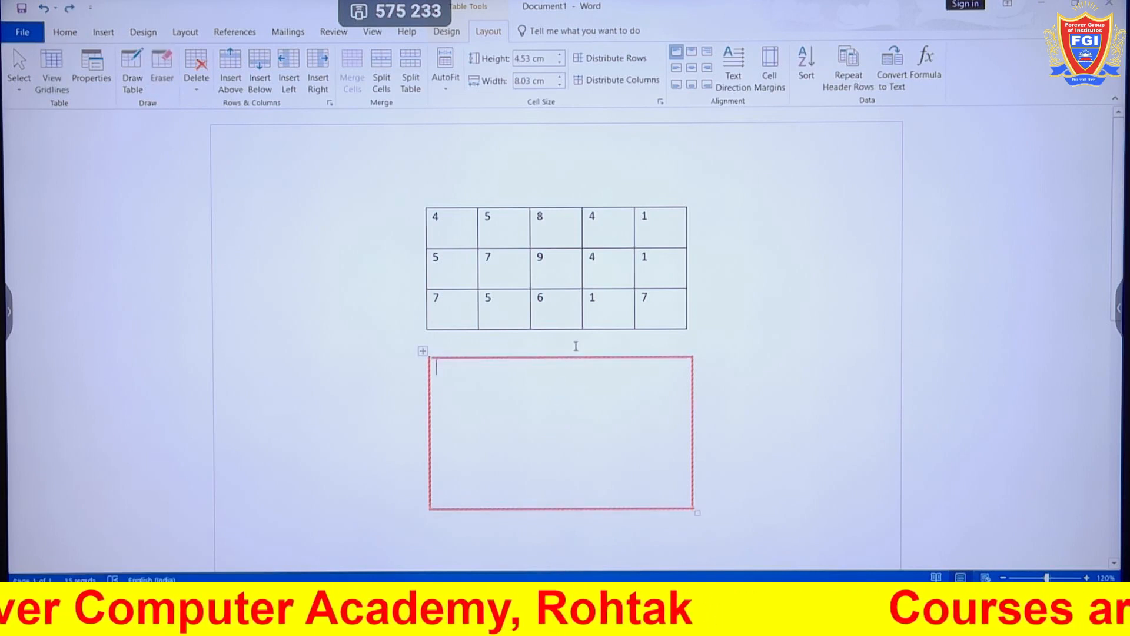
Erase all four borders of the drawn single-cell table below the number table with the Eraser.
click(163, 85)
click(512, 355)
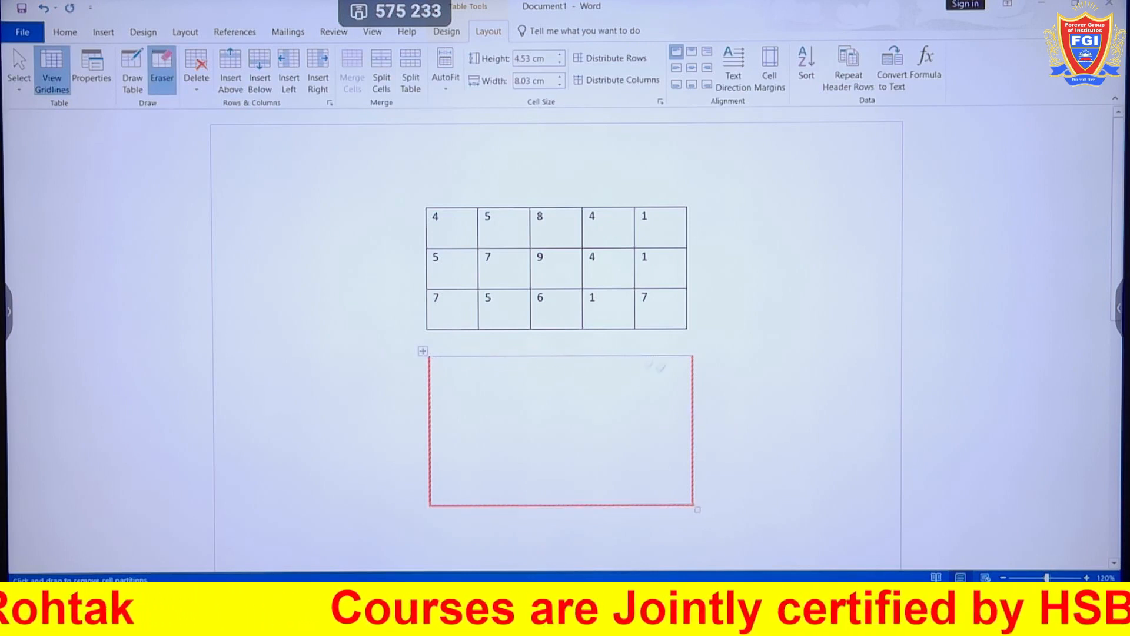
click(693, 393)
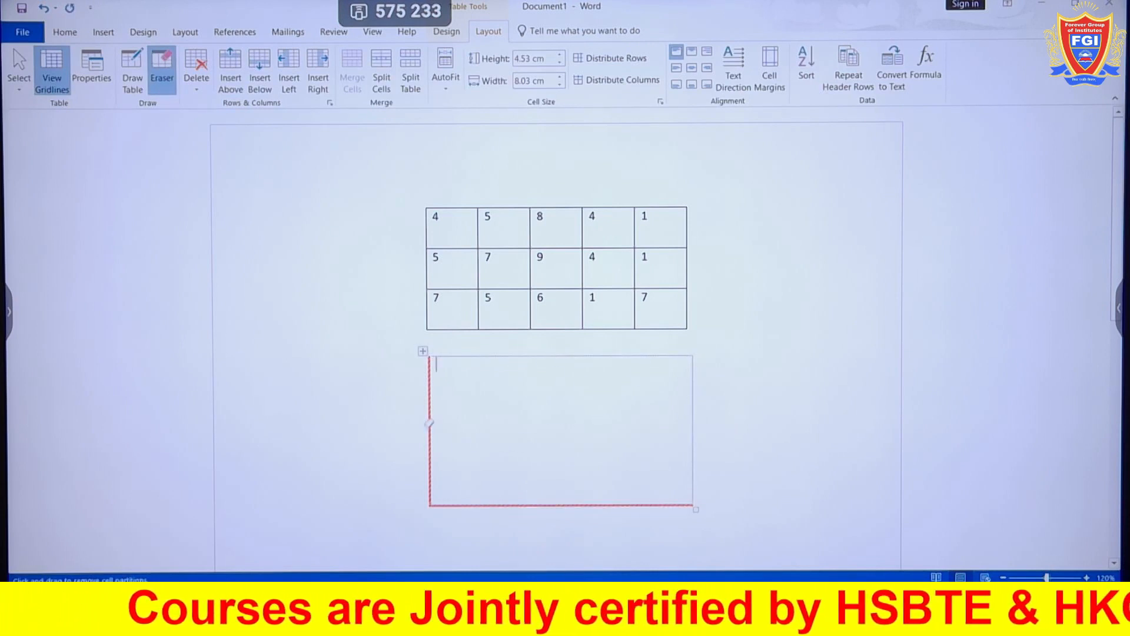
click(430, 428)
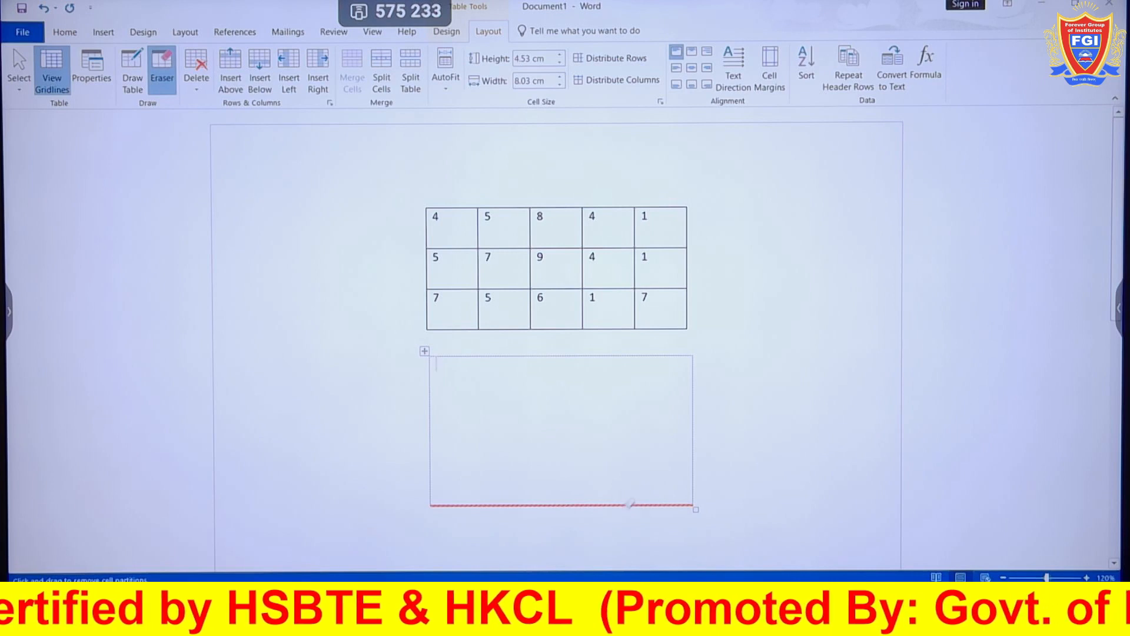
click(633, 502)
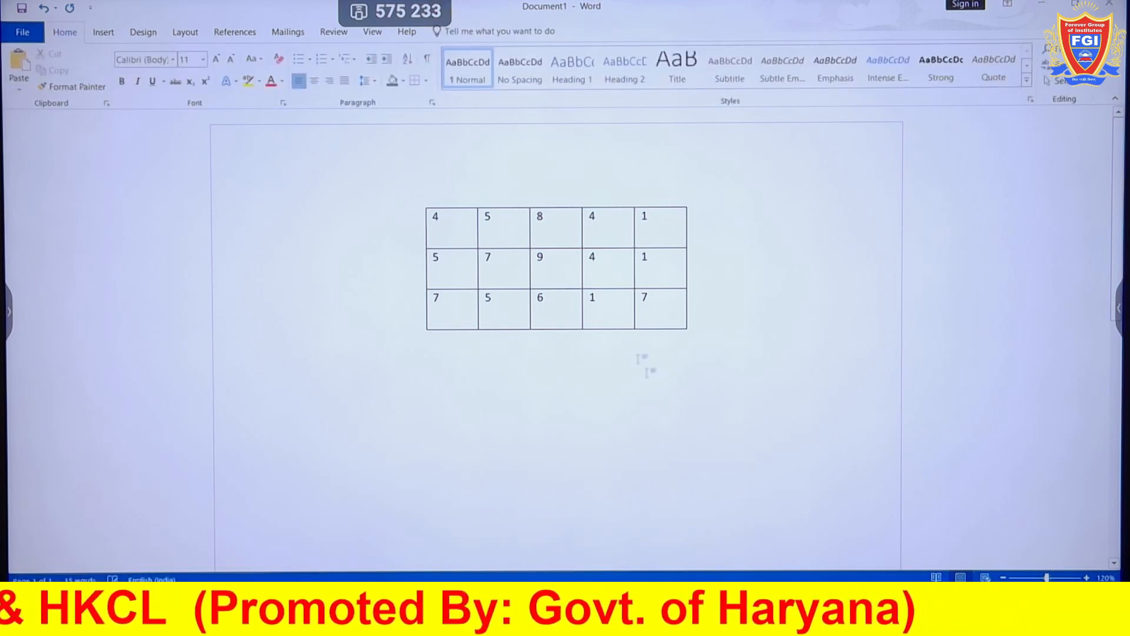
Delete the cell containing 9 in the middle row with Shift cells left, and undo the deletion.
click(561, 285)
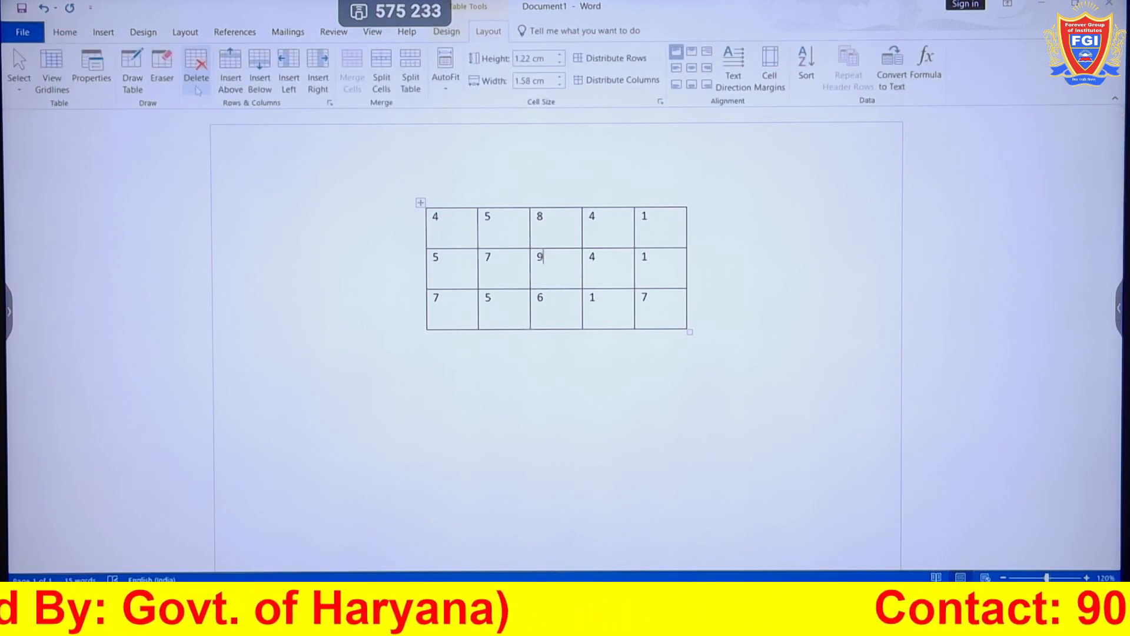
click(198, 90)
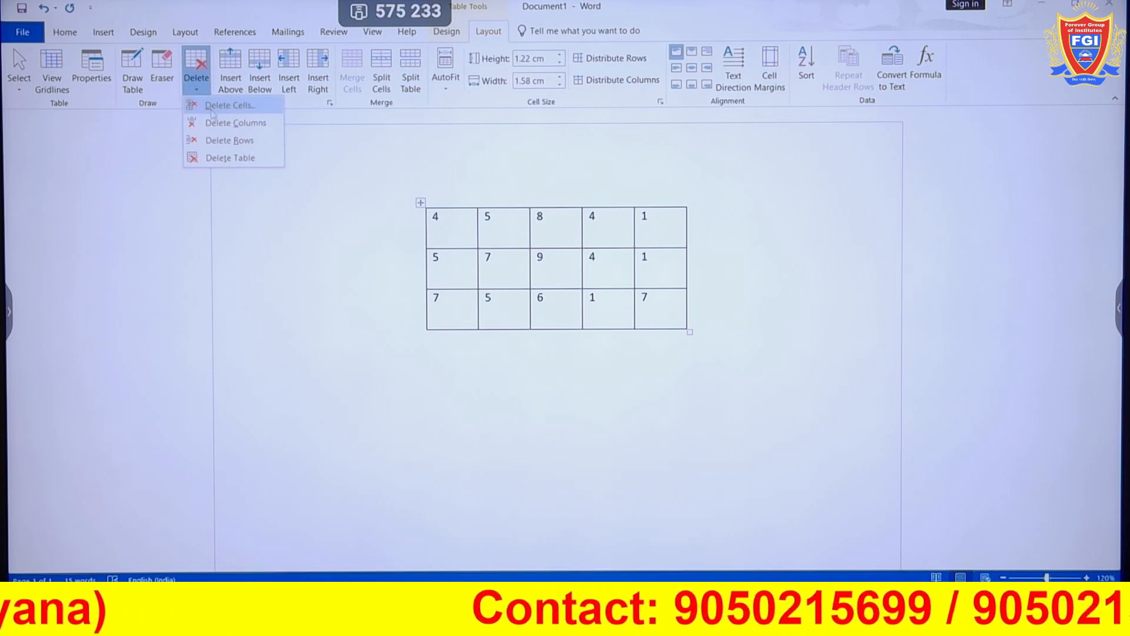
click(213, 107)
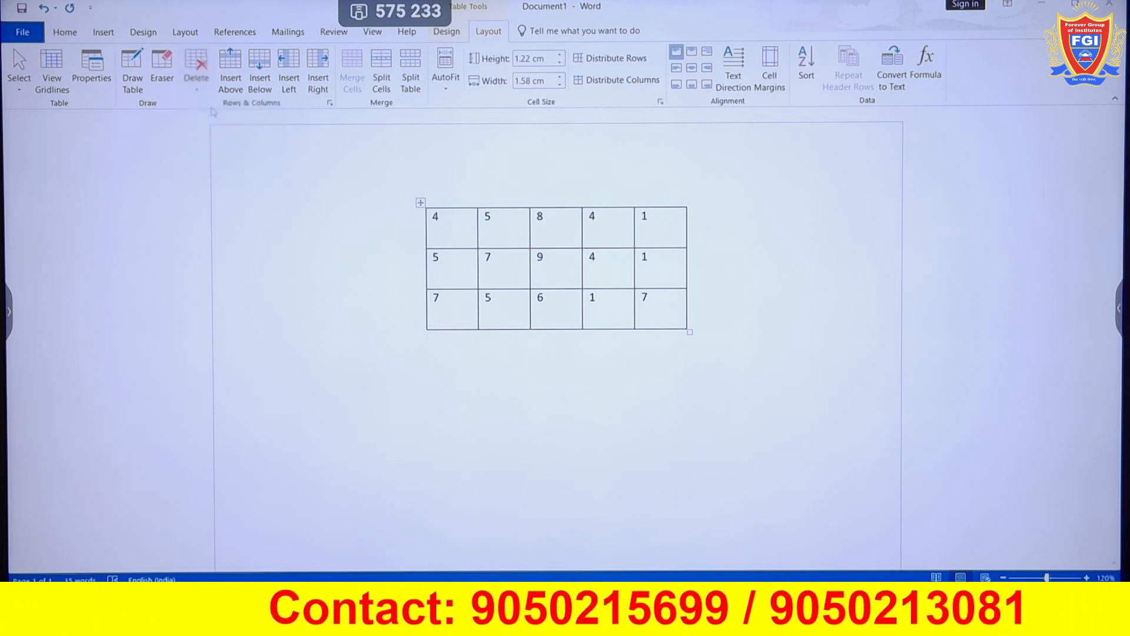
drag(566, 243, 989, 206)
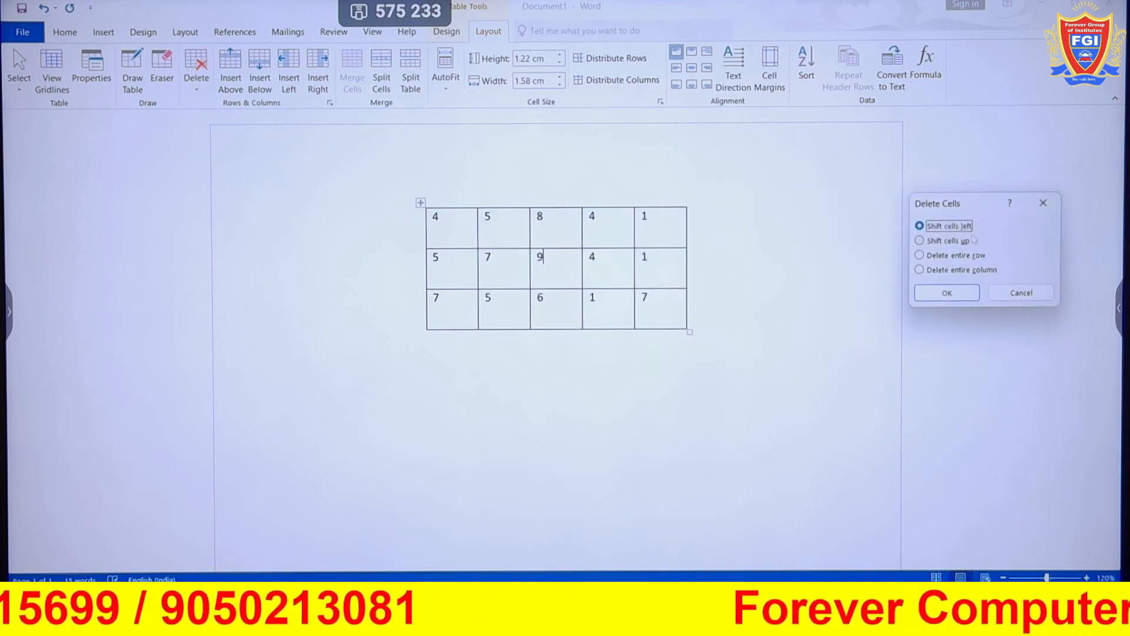
click(947, 292)
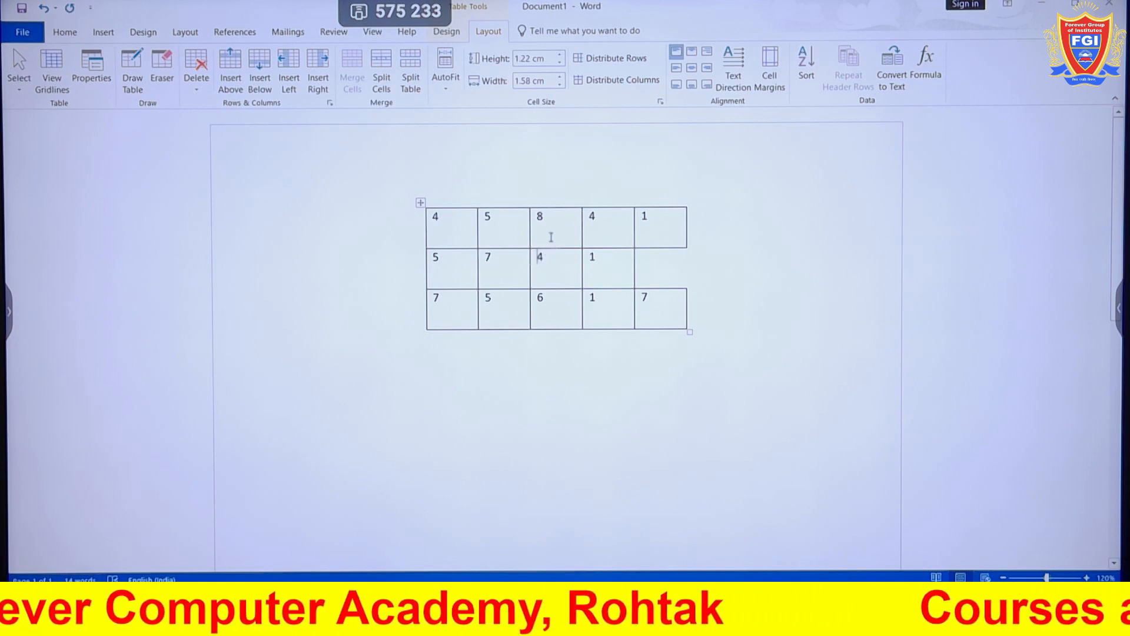
key(ctrl+z)
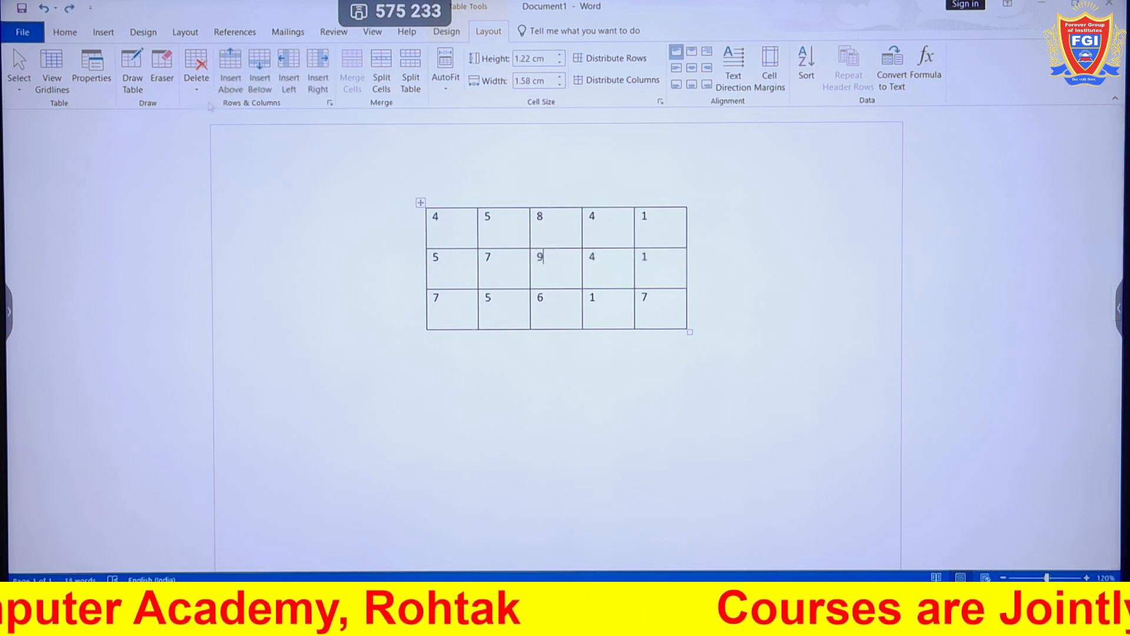
Delete the cell containing 9 in the middle row with Shift cells up, and undo the deletion.
click(196, 68)
click(223, 107)
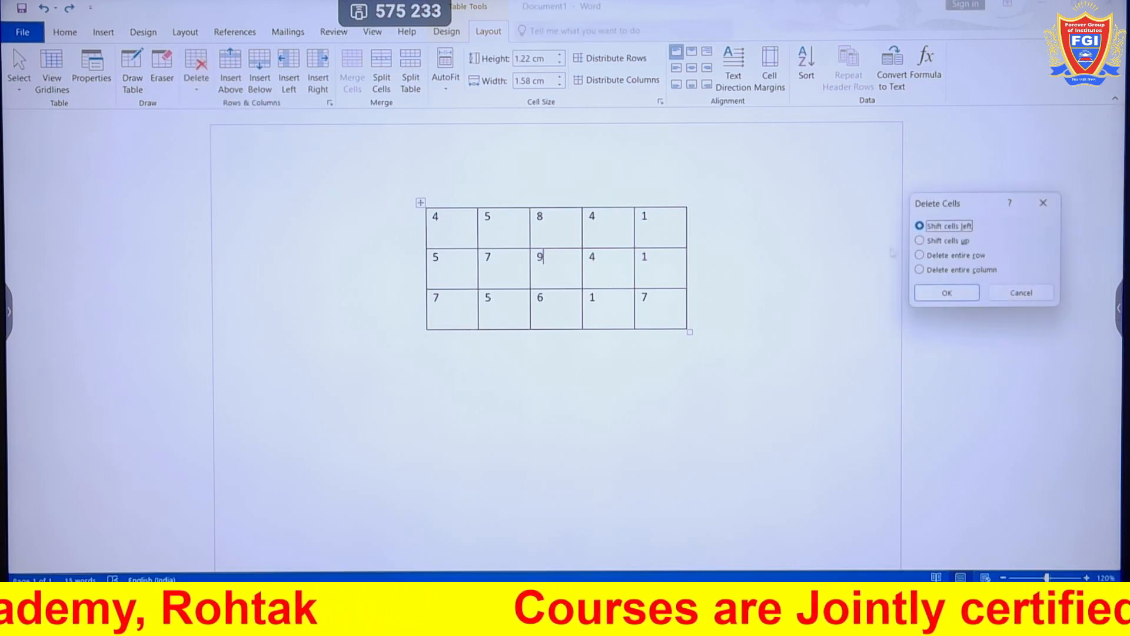
click(920, 241)
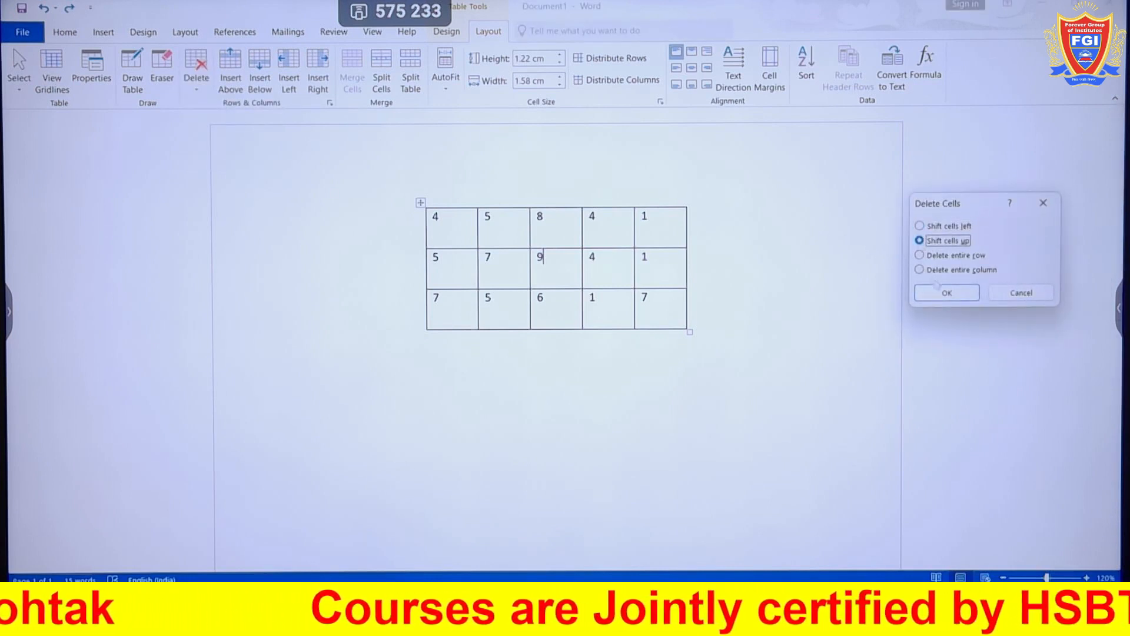
click(946, 292)
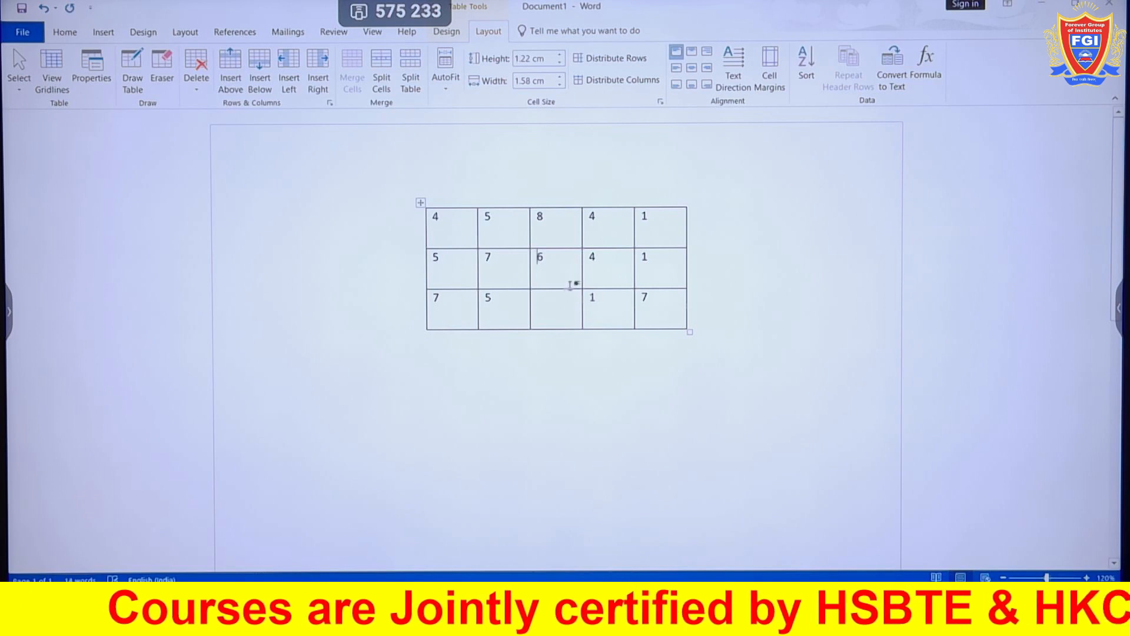
key(ctrl+z)
Delete the middle row and the entire number table in turn, undoing each deletion.
click(196, 86)
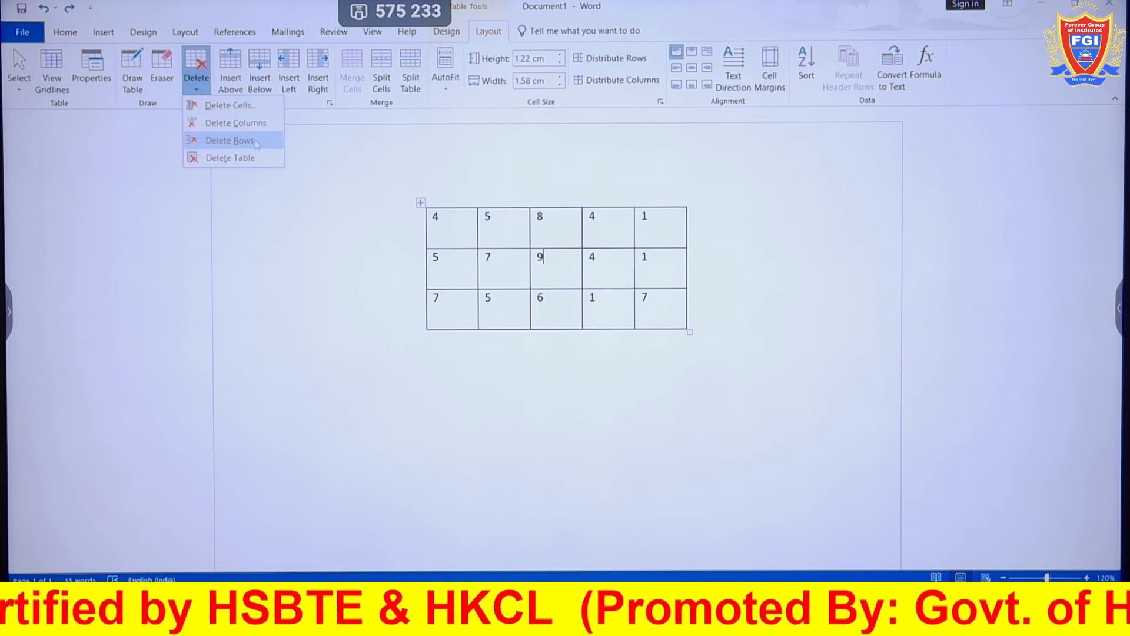
click(254, 141)
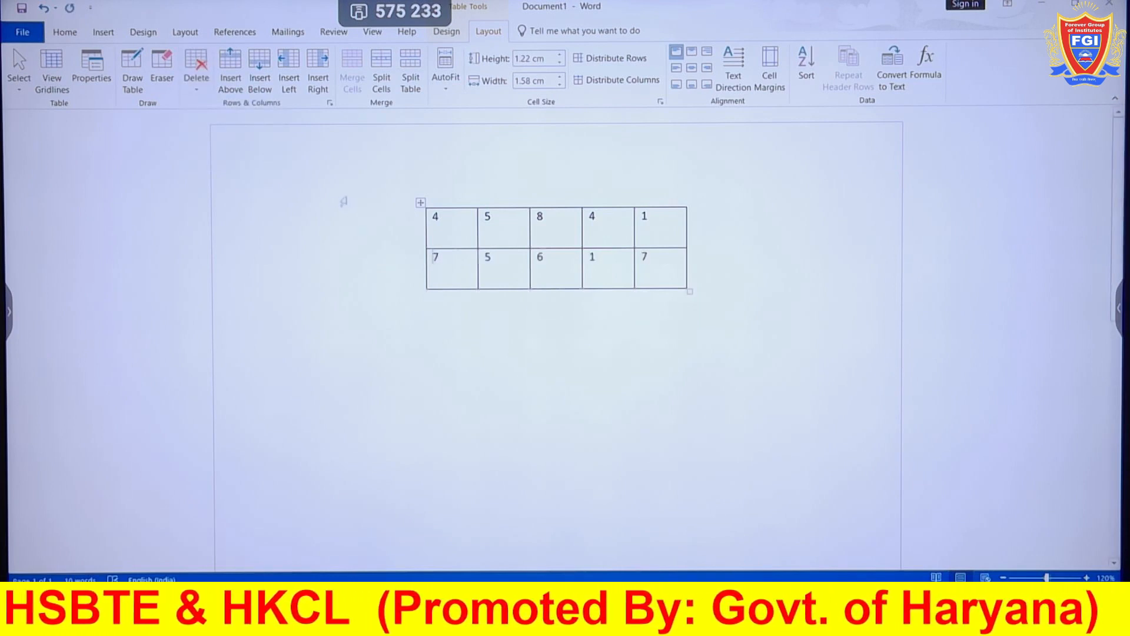
key(ctrl+z)
click(196, 82)
click(235, 157)
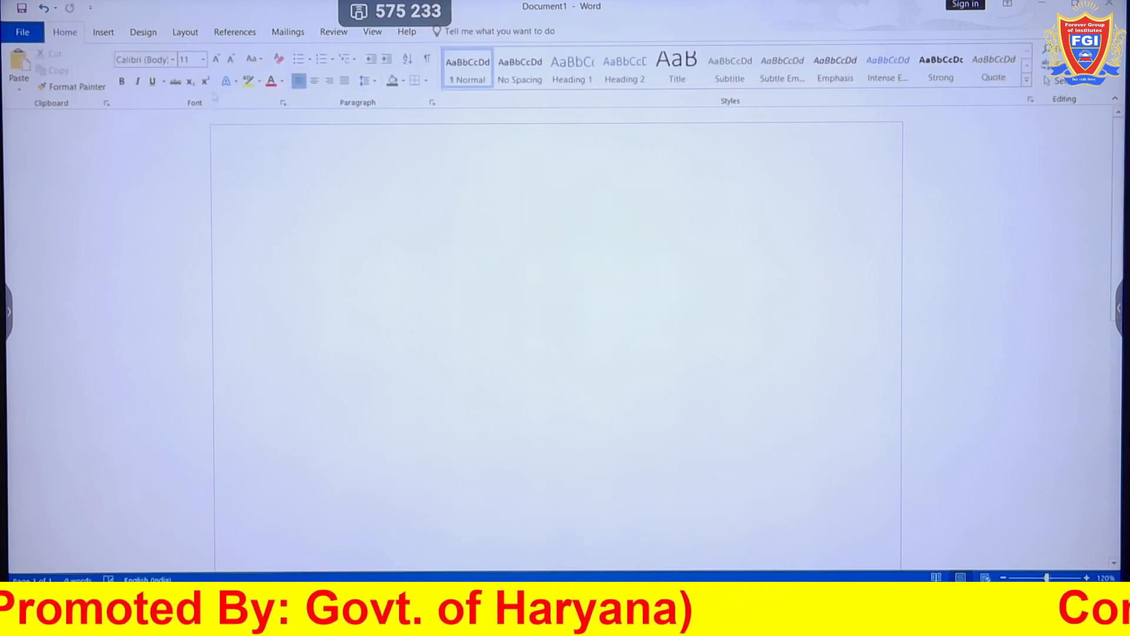
key(ctrl+z)
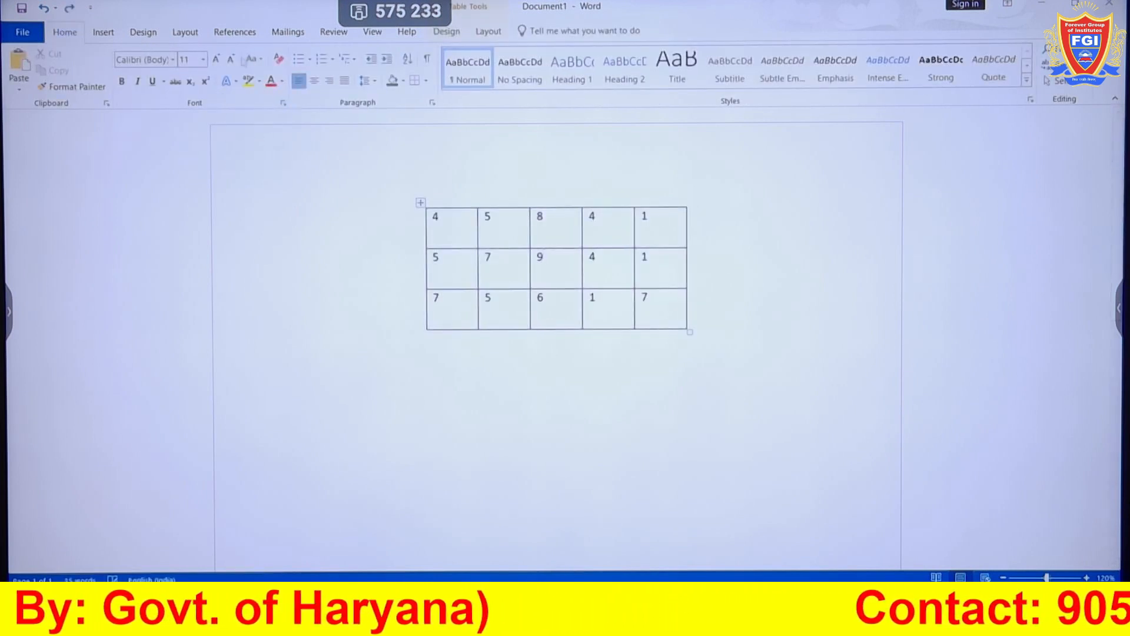
Insert an empty row above the middle row of the number table, and undo the insertion.
click(488, 32)
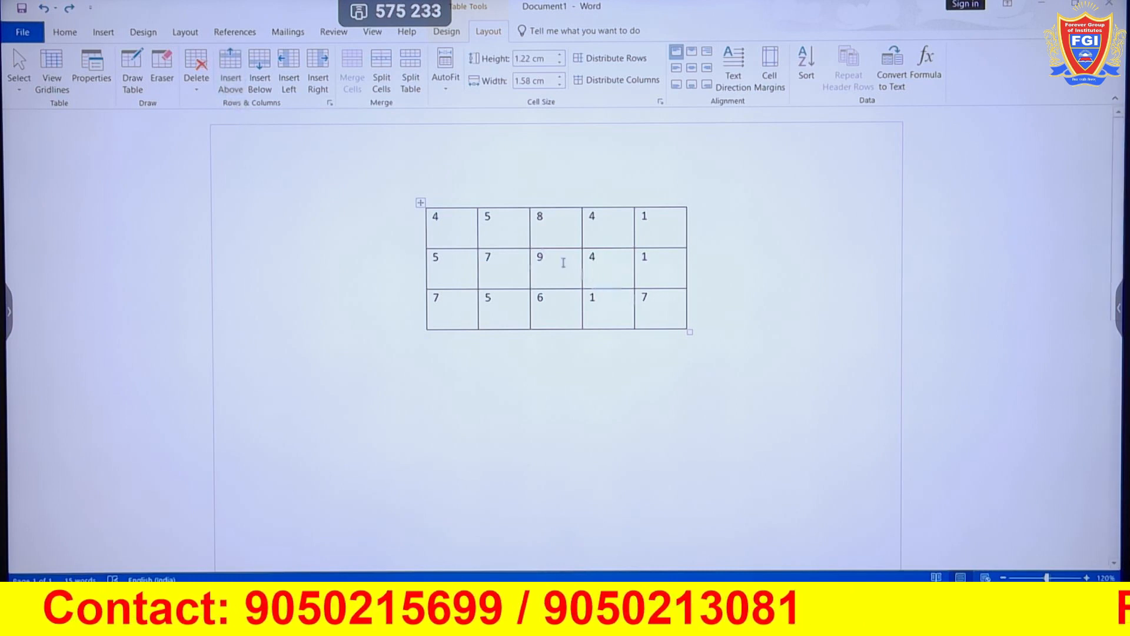
scroll(583, 301, up, 11)
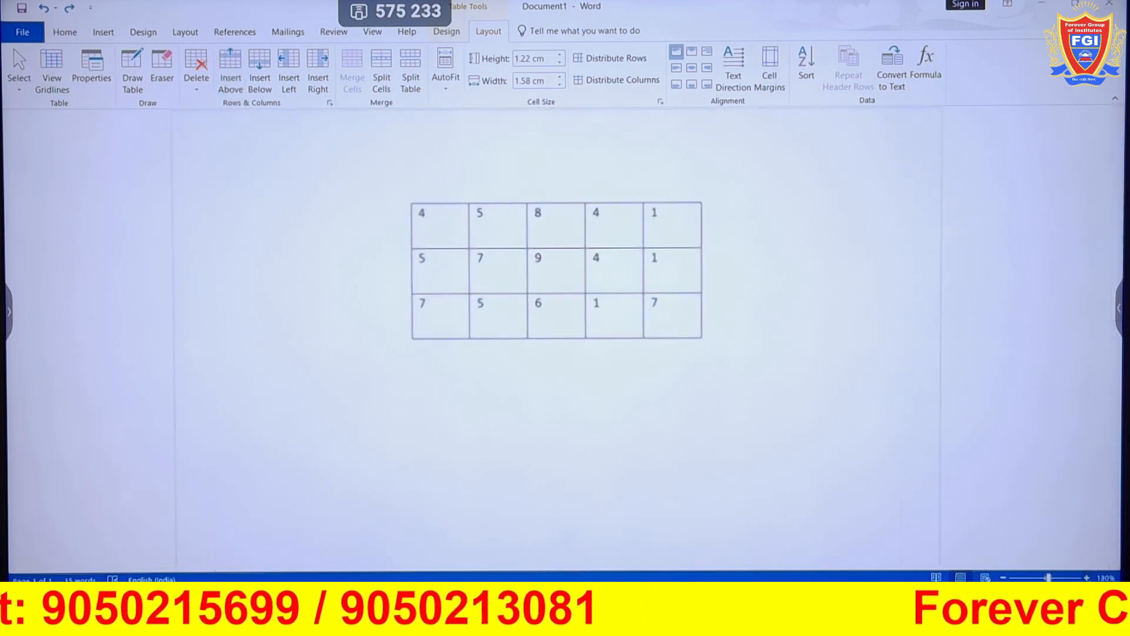
click(598, 272)
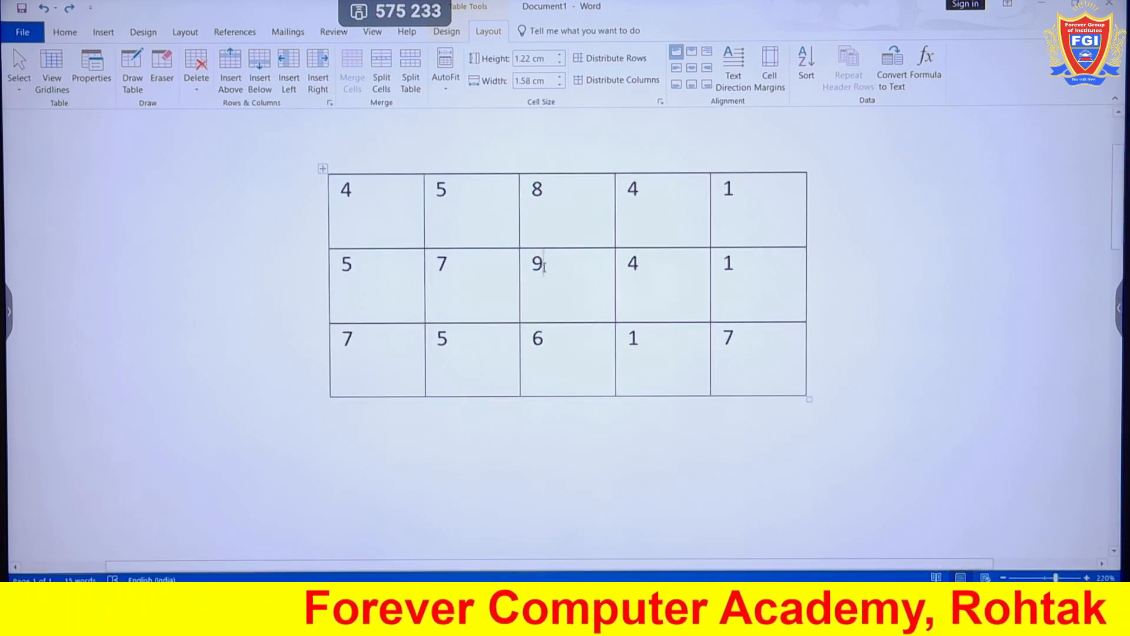
click(229, 77)
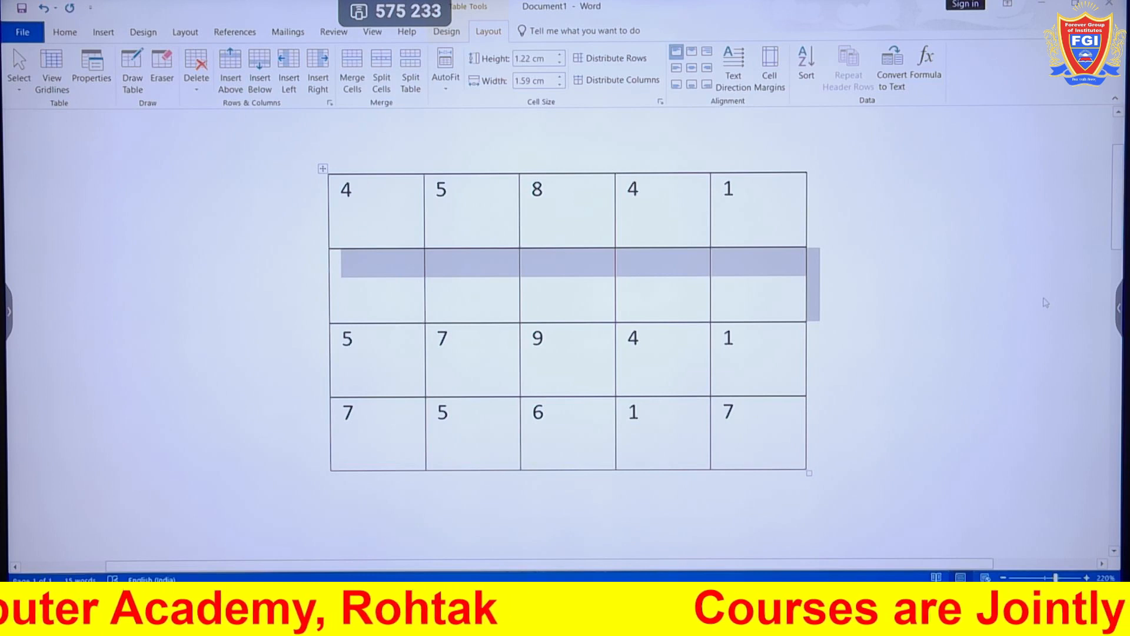
key(ctrl+z)
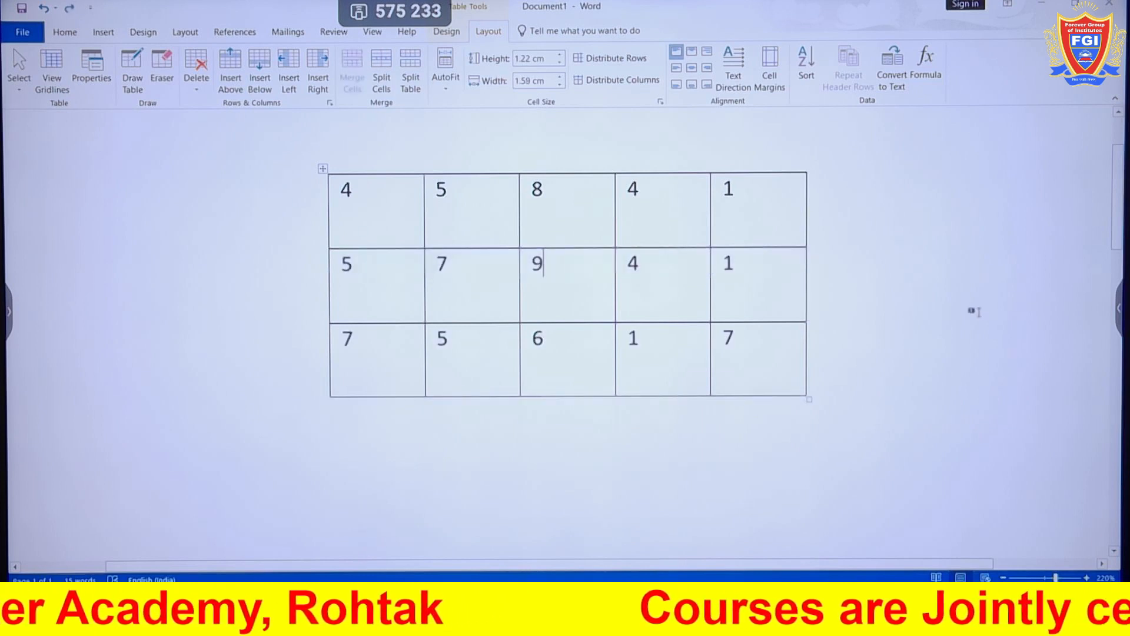
Insert two rows below the middle row and a column to the left of the third column, undoing each insertion.
click(269, 88)
click(268, 88)
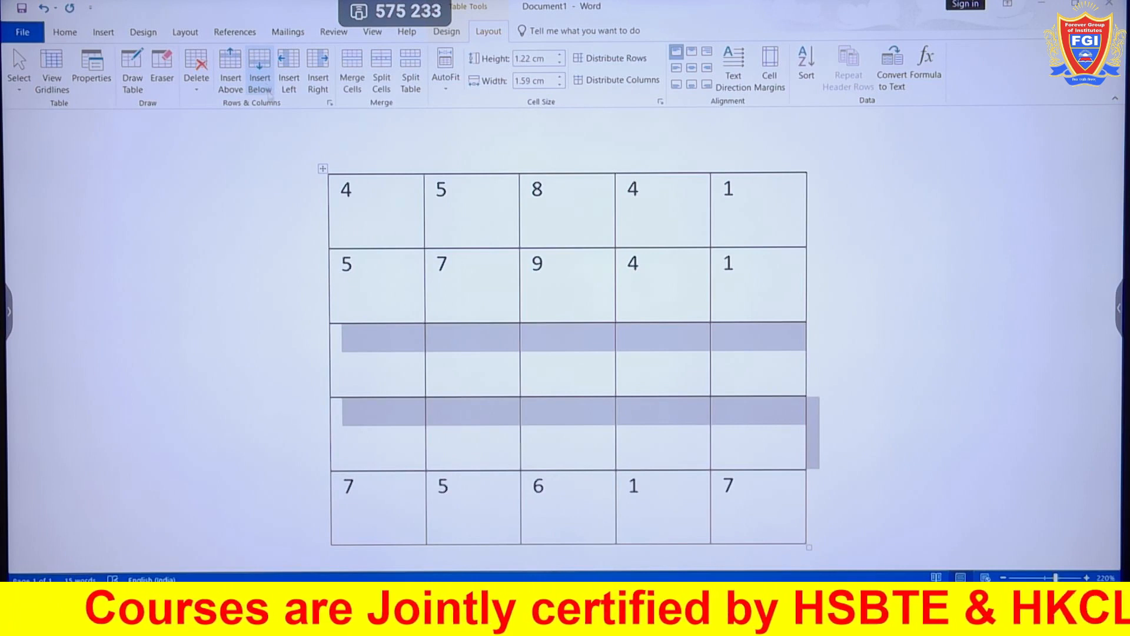
key(ctrl+z)
key(ctrl+z)
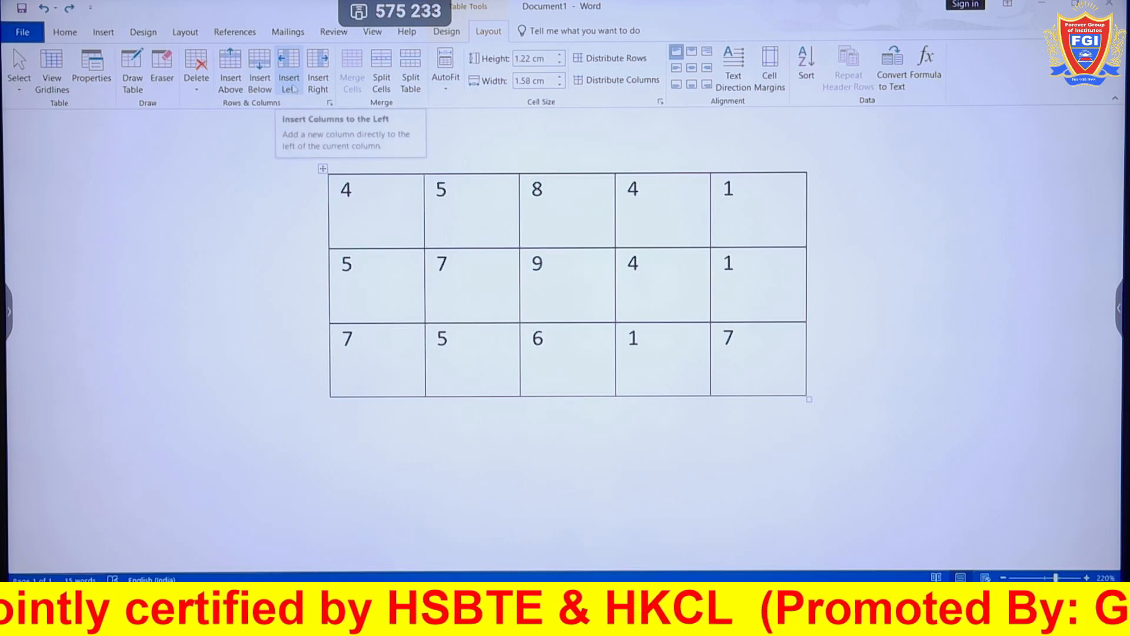
click(290, 84)
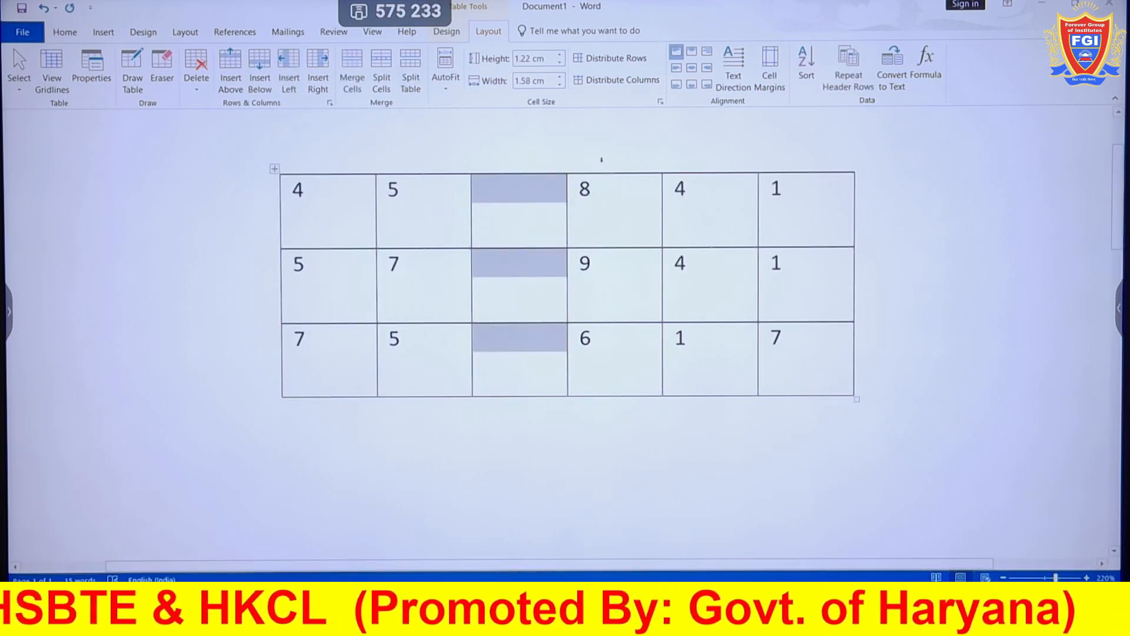
key(ctrl+z)
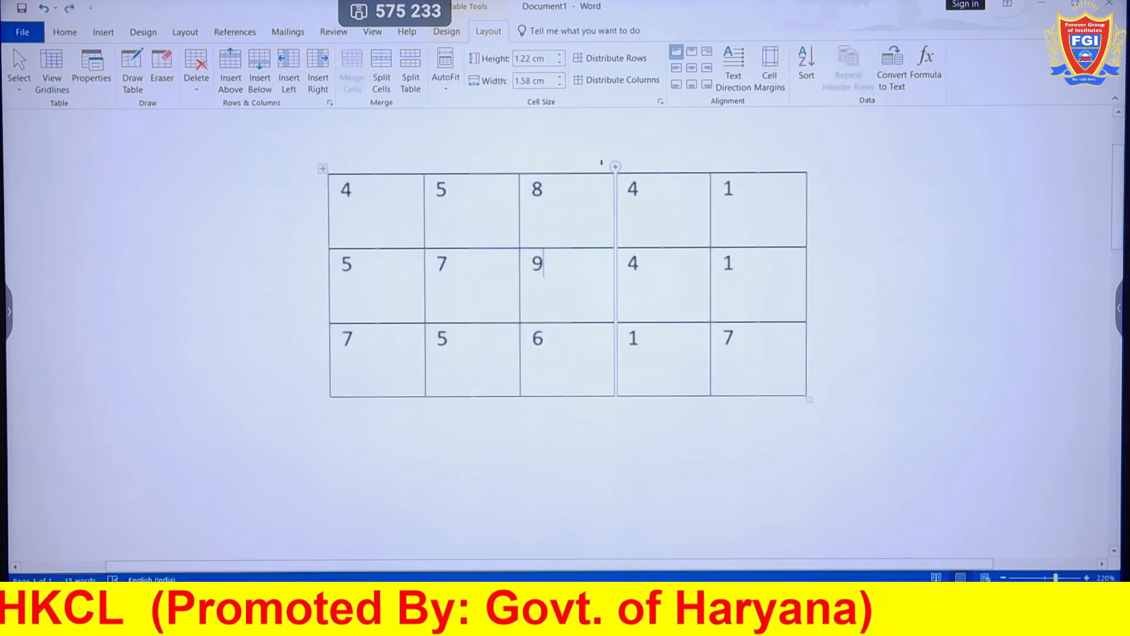
With the whole table selected, insert five columns to its left and five to its right, undoing each insertion.
click(323, 168)
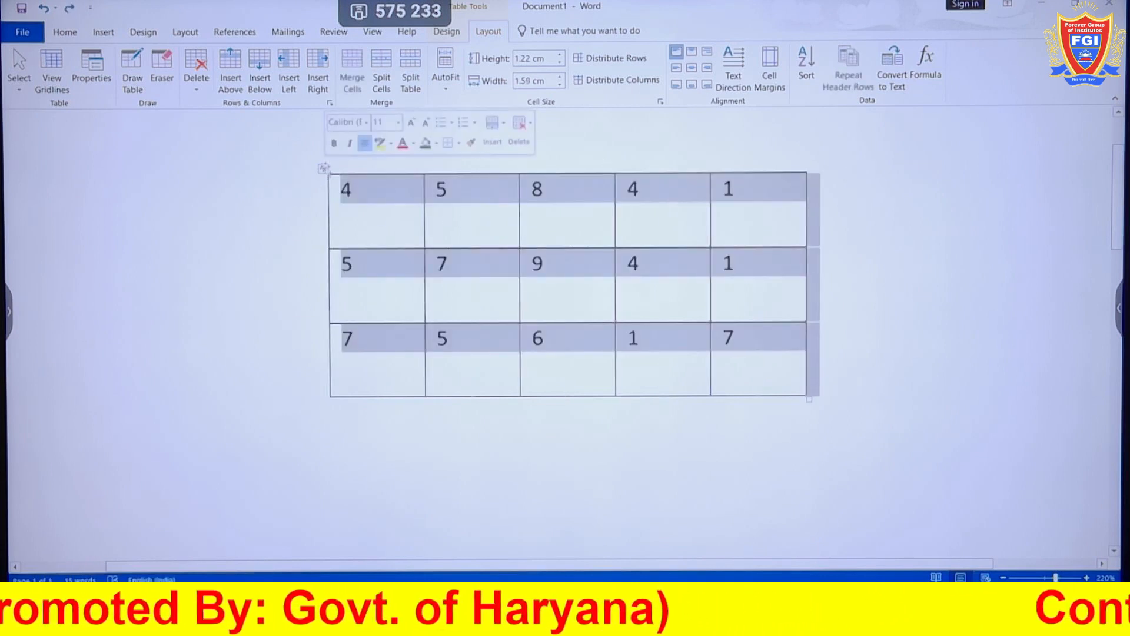
click(289, 69)
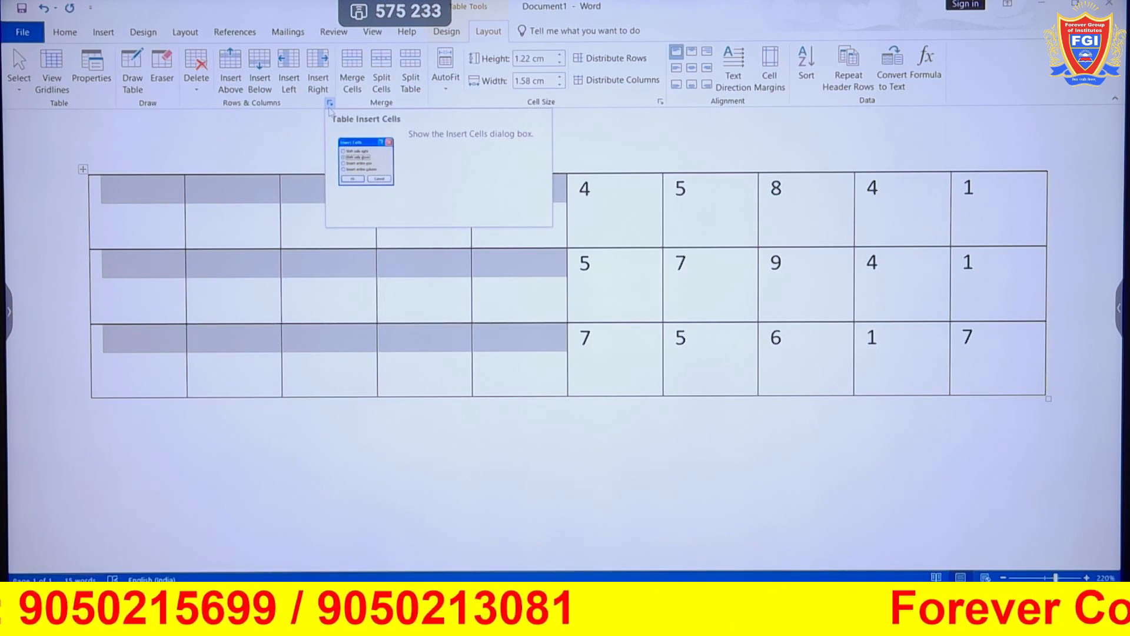
key(ctrl+z)
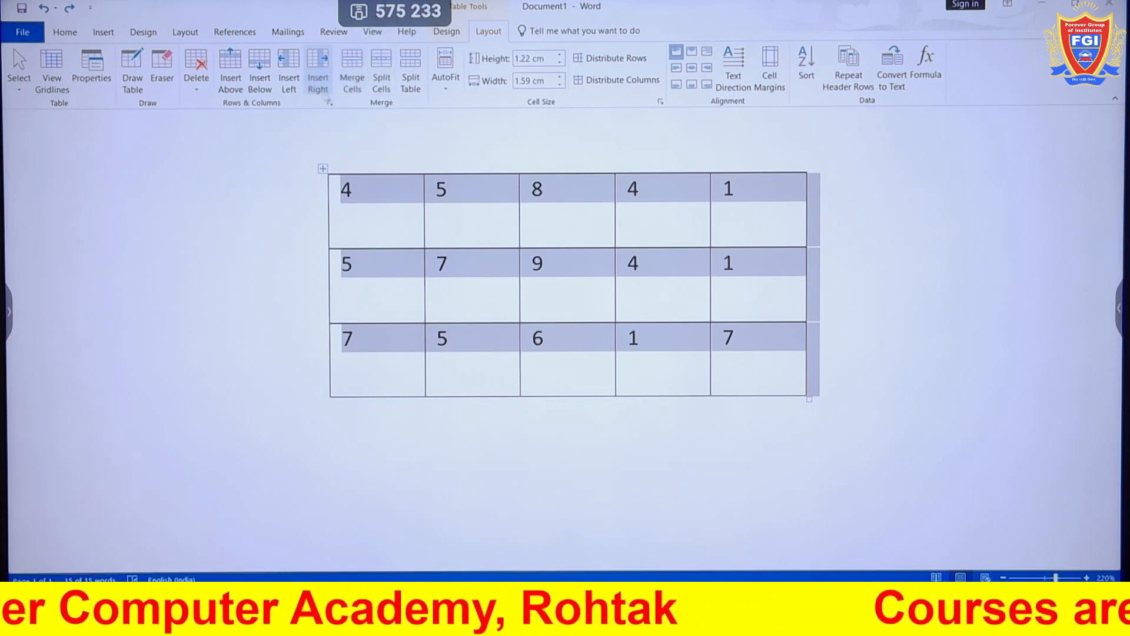
click(321, 82)
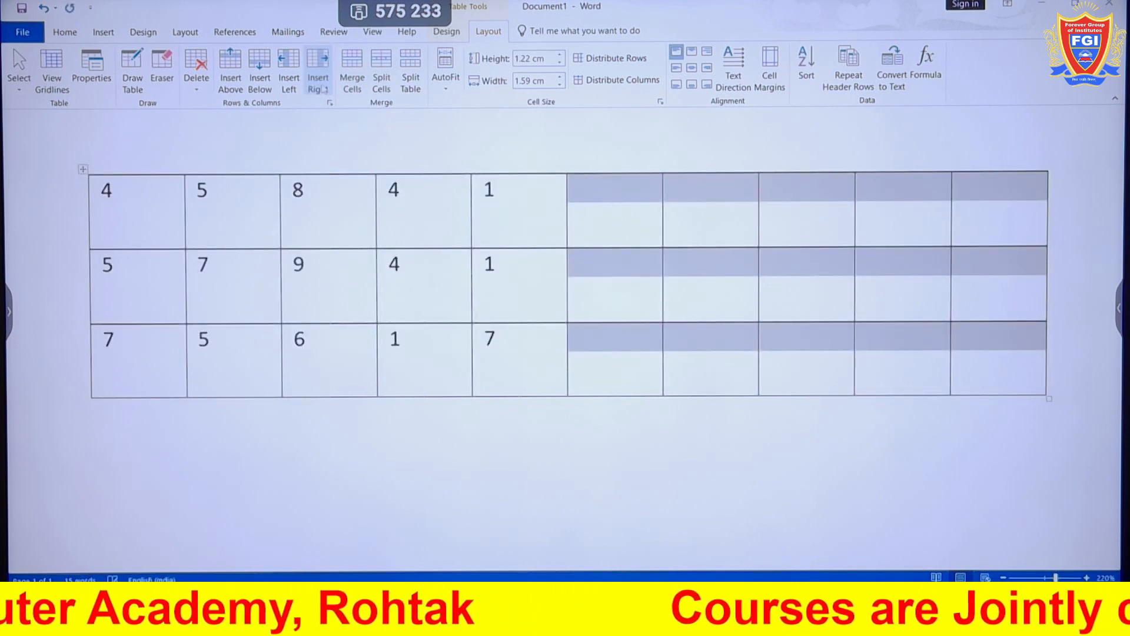
key(ctrl+z)
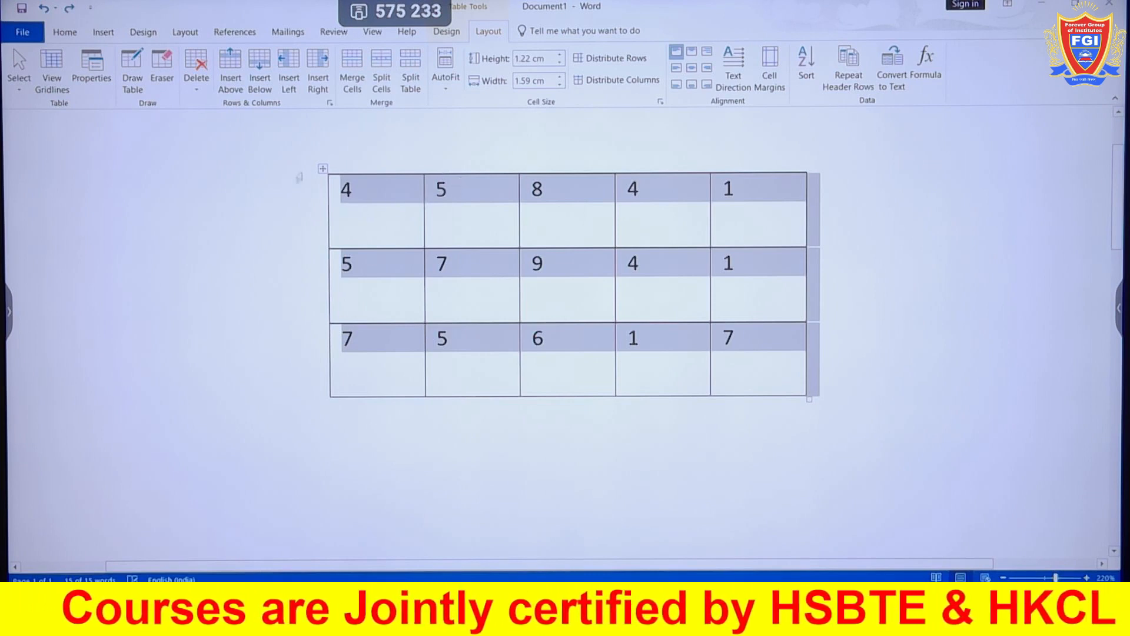
Insert an empty row above the first row of the number table and place the cursor in its third cell.
click(388, 199)
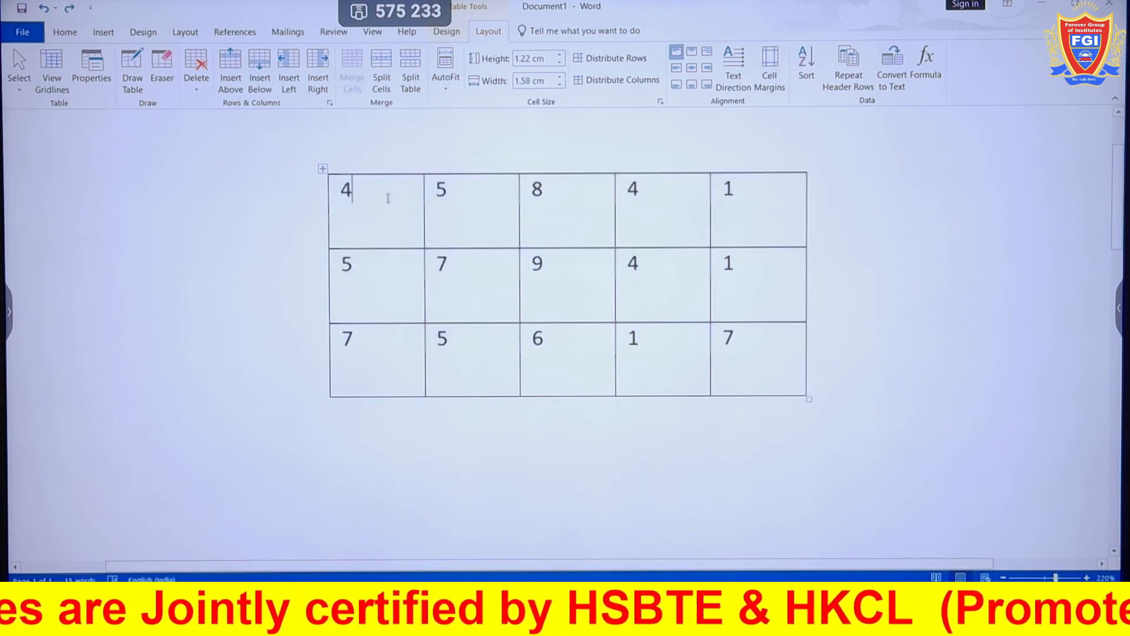
click(231, 83)
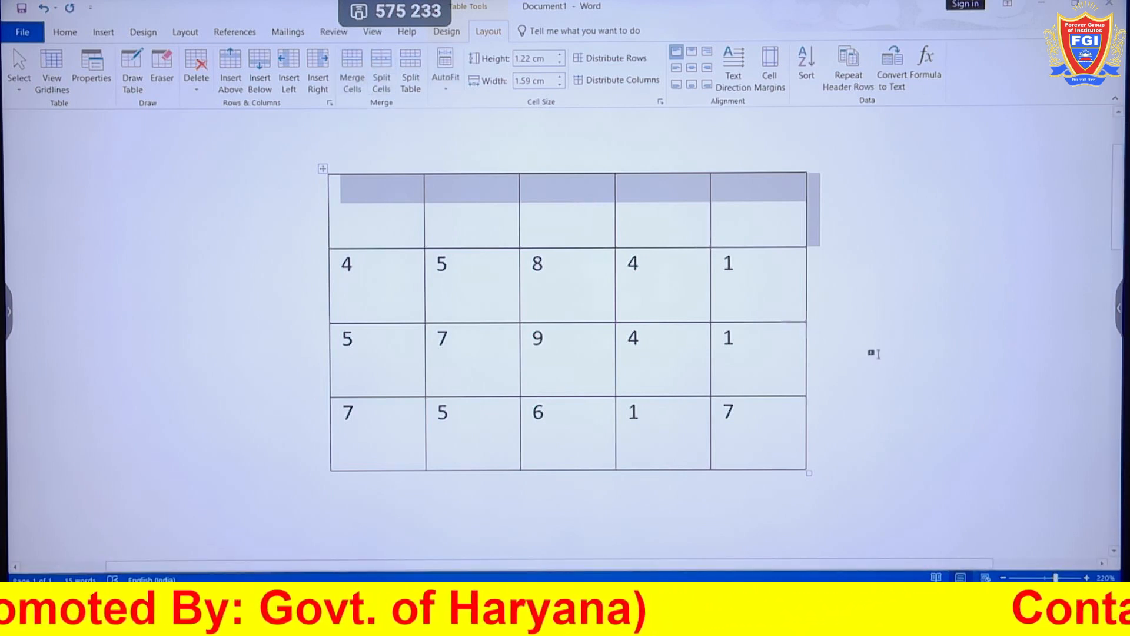
click(348, 350)
drag(416, 214, 729, 213)
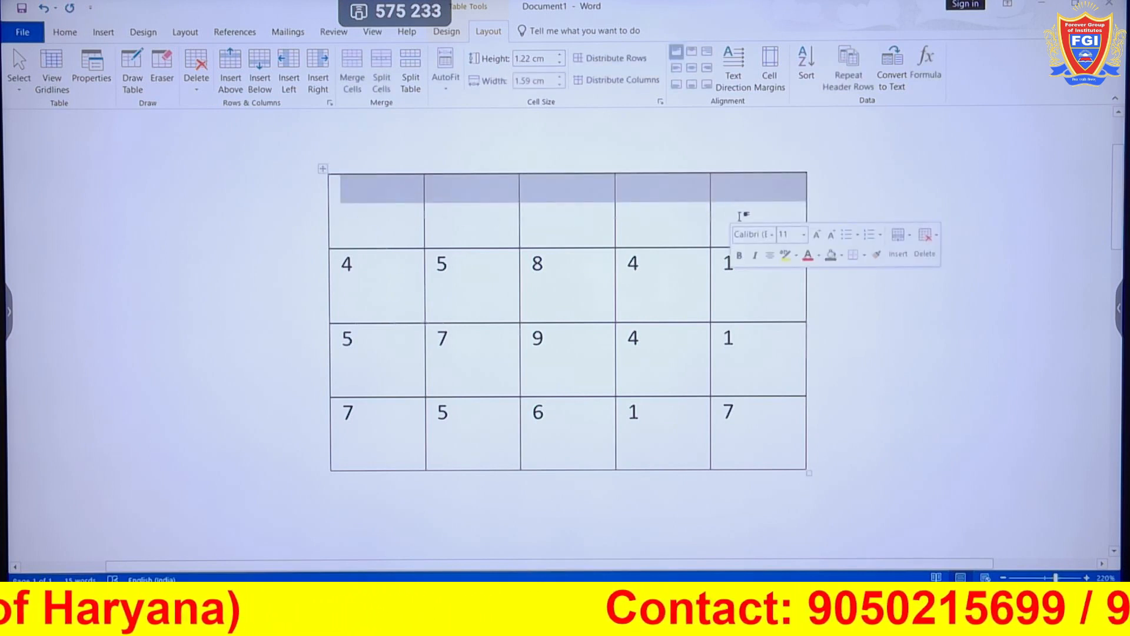
click(585, 228)
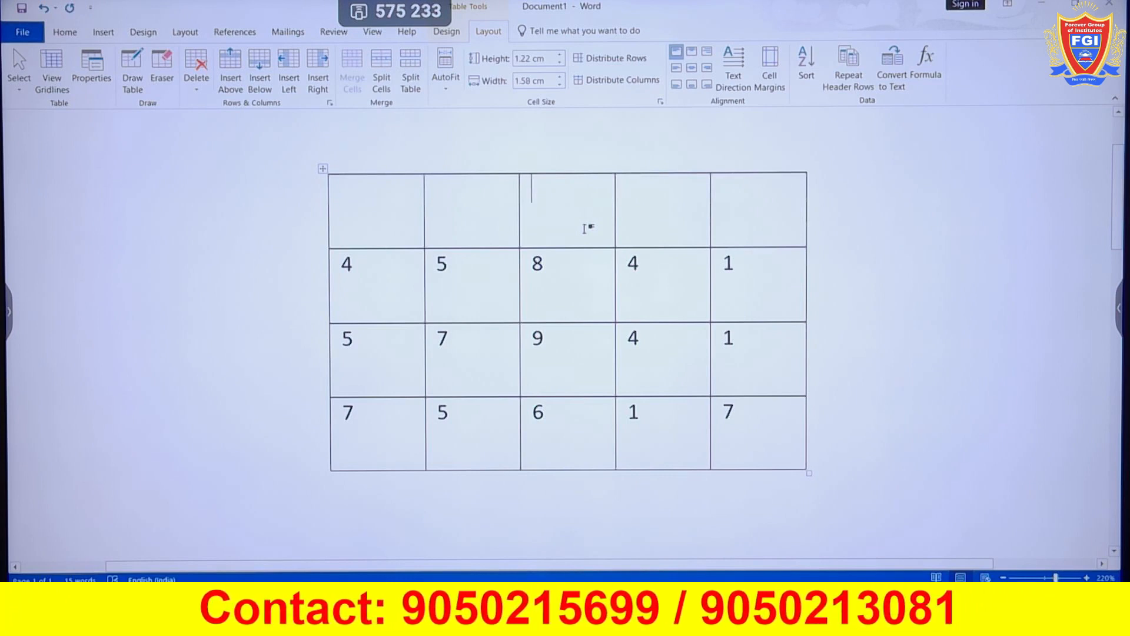
Enter "Forever Group of Institutes" in the third cell of the first row, and merge all five cells of that row.
text(F)
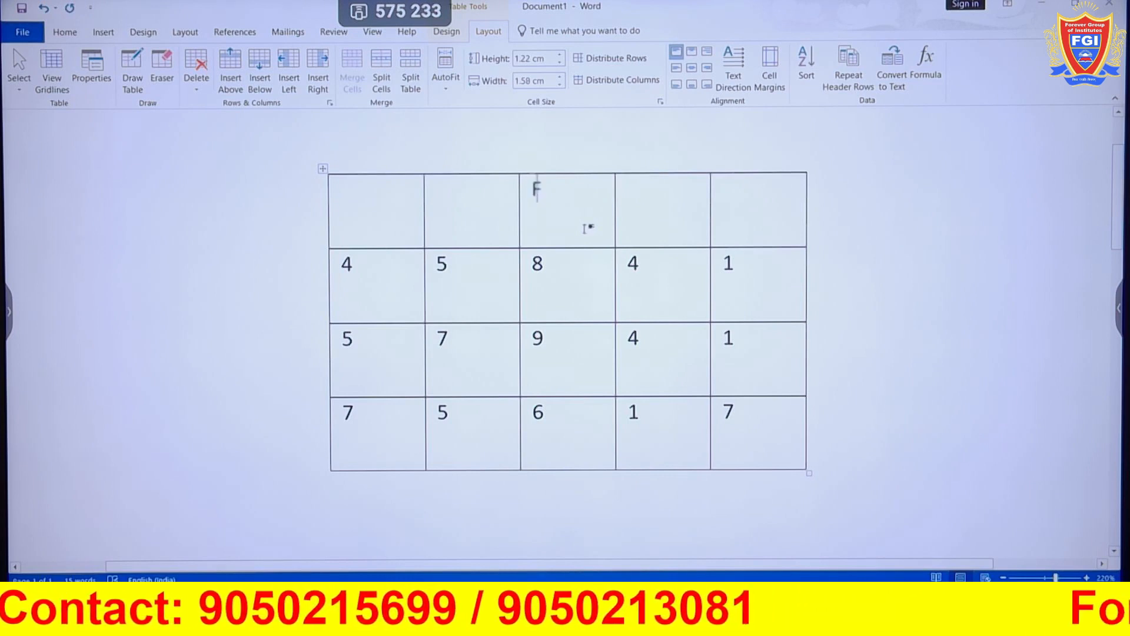
text(ore)
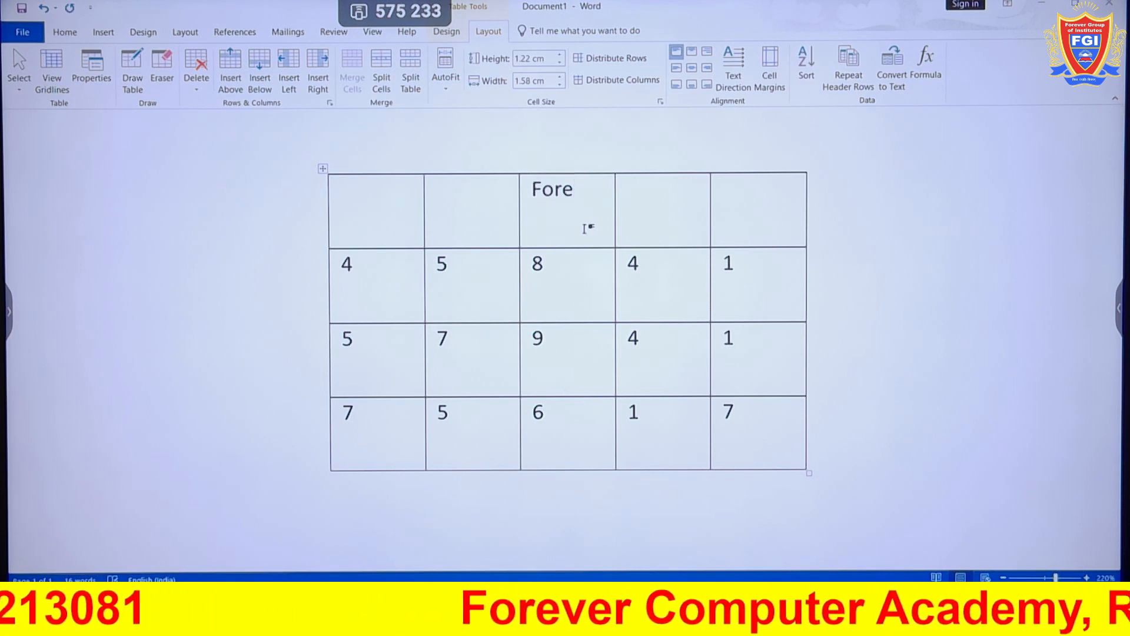
text(ver Group of Institutes)
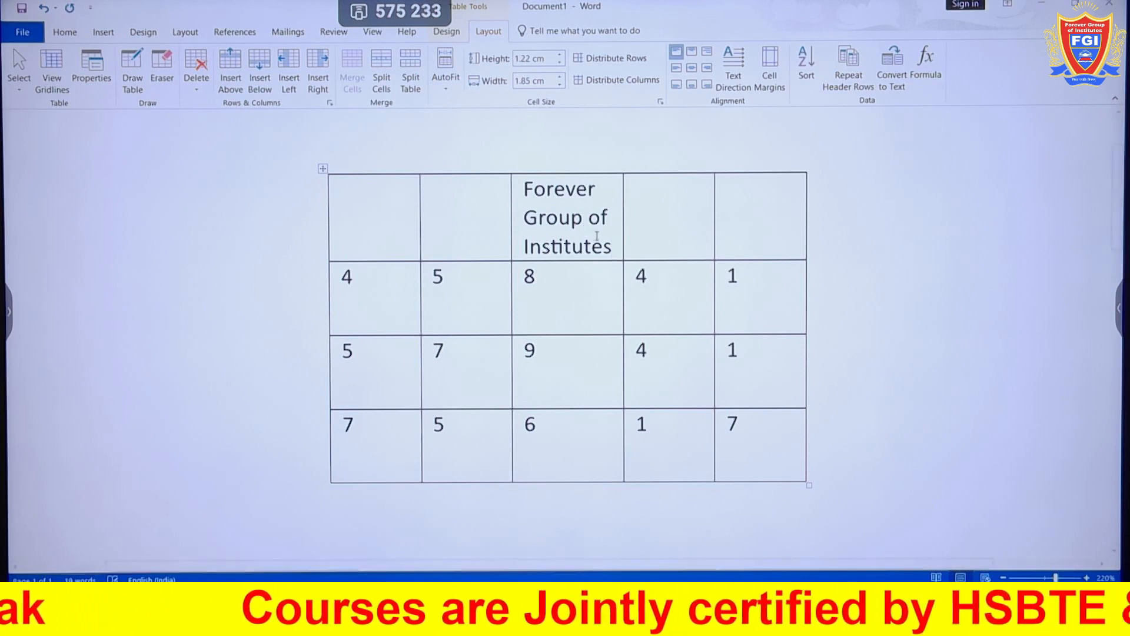
drag(334, 227, 719, 215)
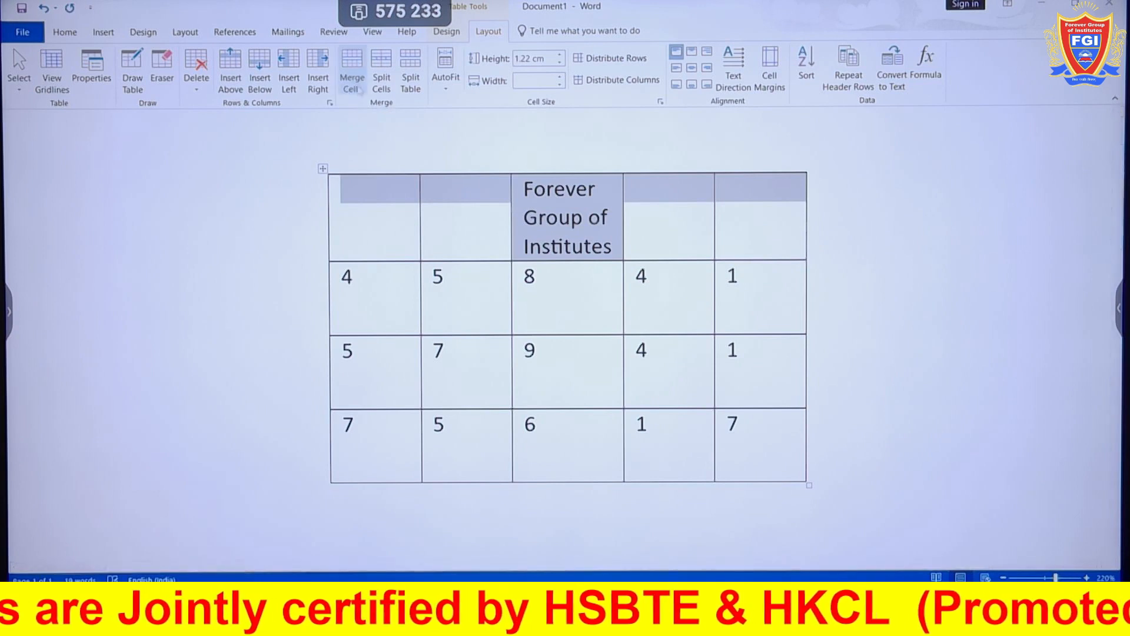
click(359, 88)
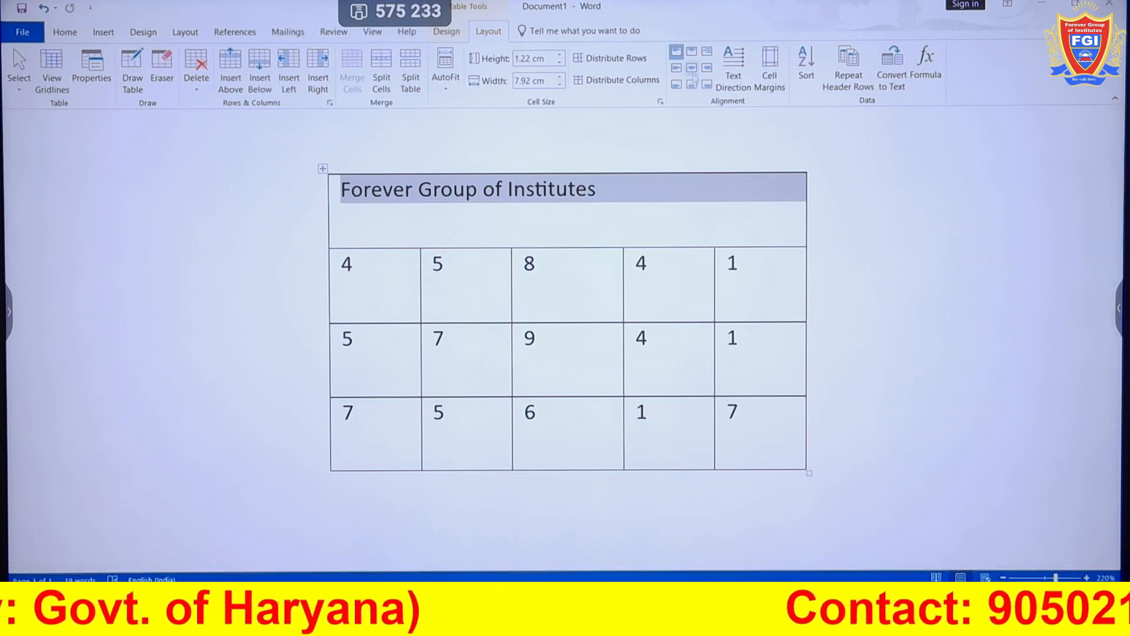
Centre the heading text in the merged cell, and return it to left alignment.
click(66, 32)
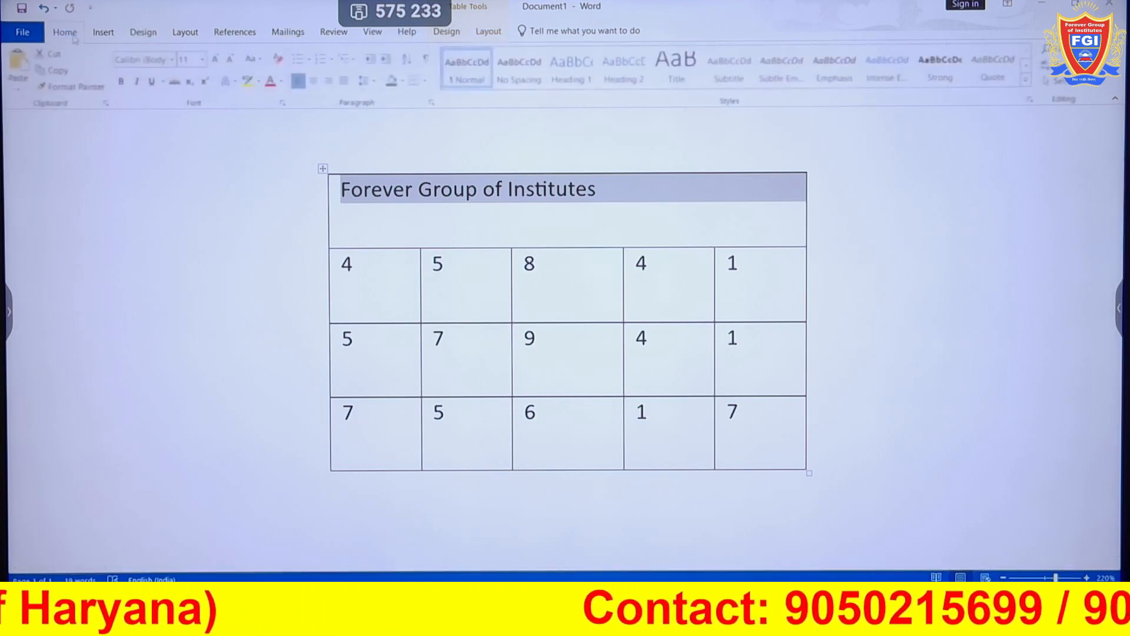
click(315, 81)
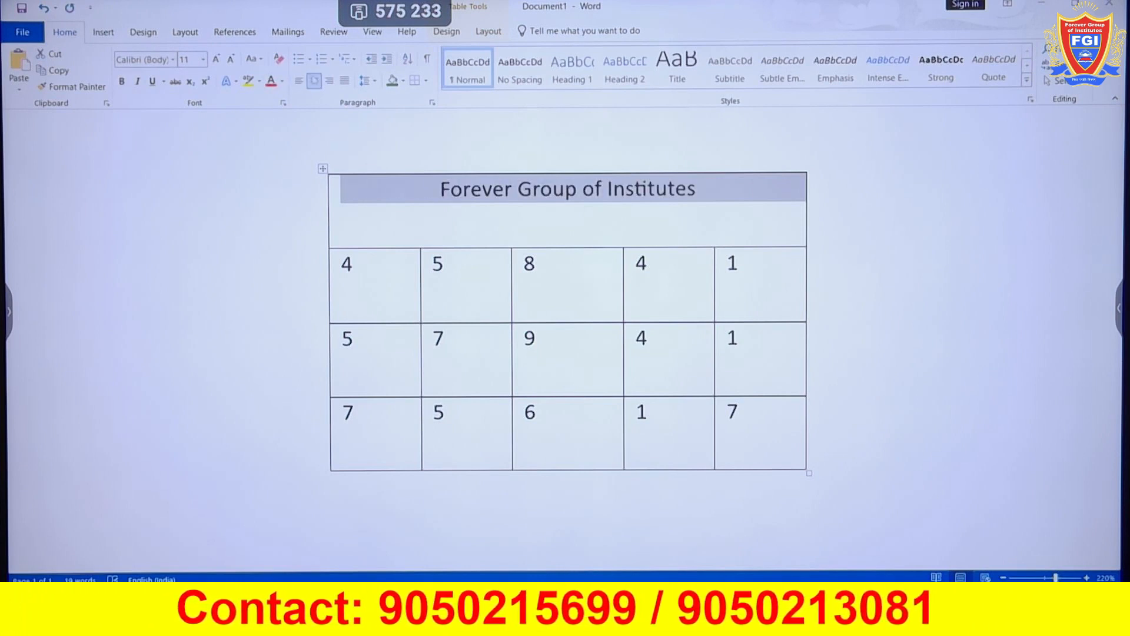
click(299, 81)
Split the merged heading cell into 4 columns and 2 rows, merging cells before the split.
click(495, 32)
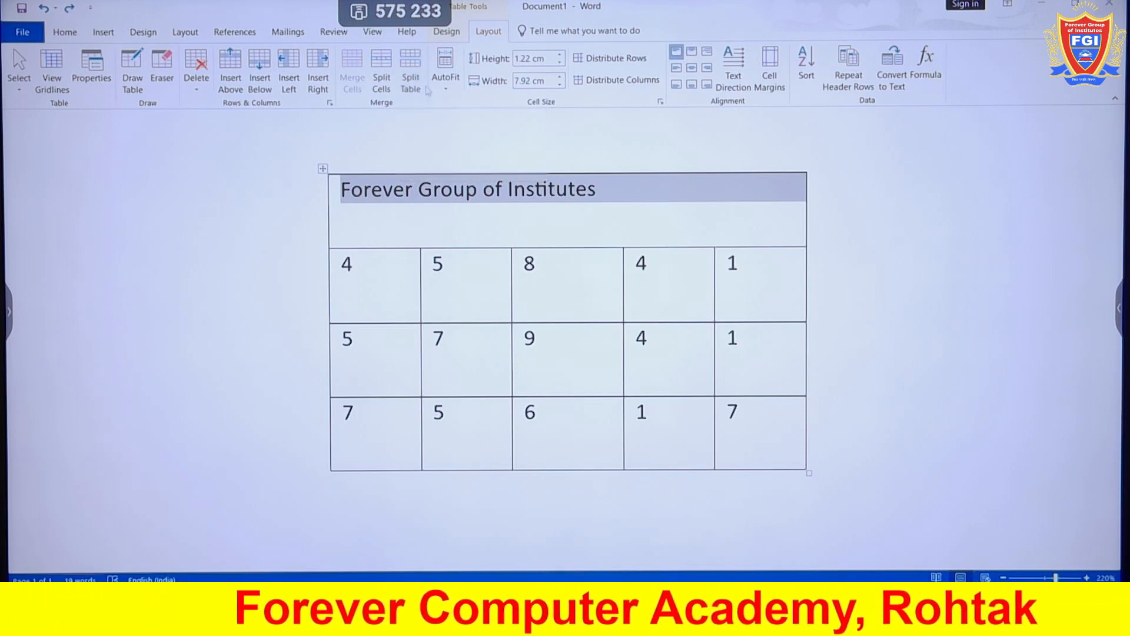
click(382, 85)
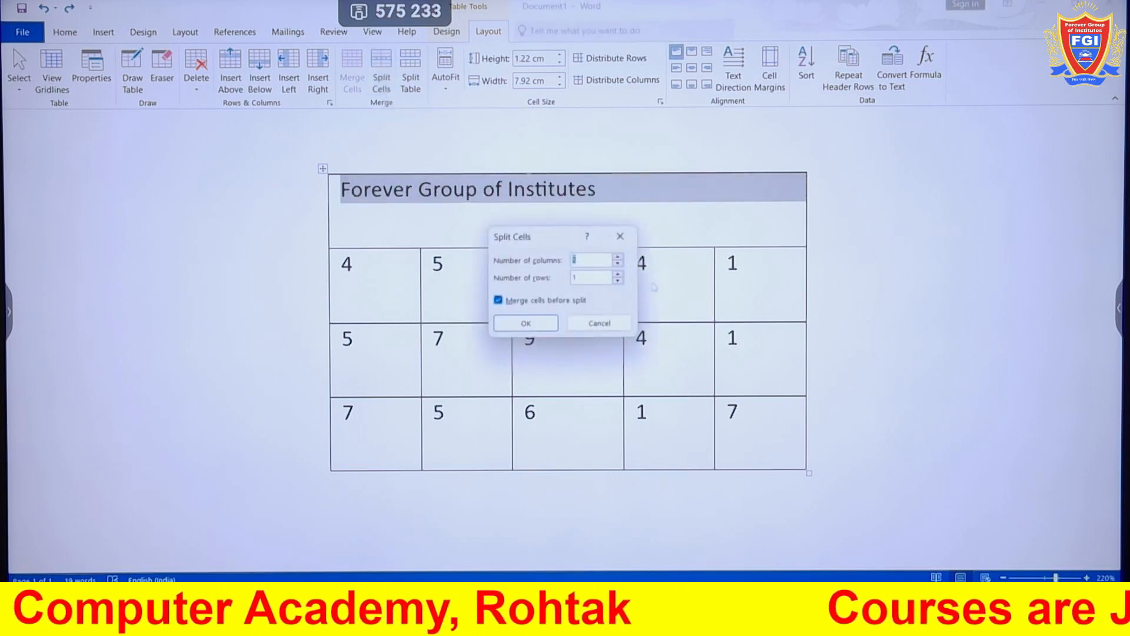
drag(554, 241, 937, 211)
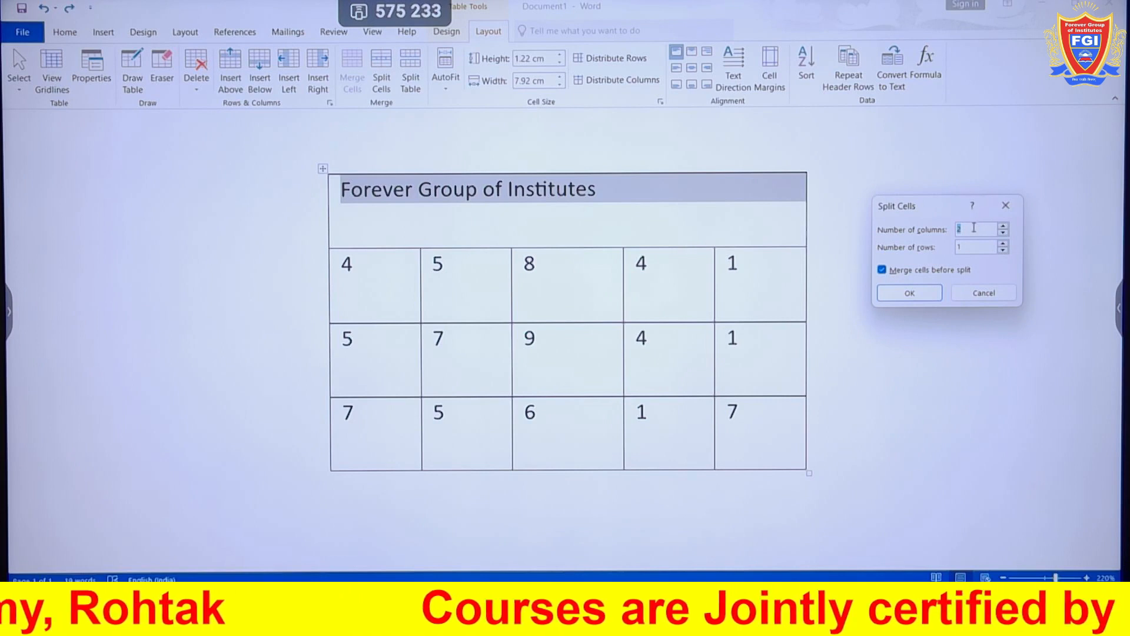
click(969, 248)
key(BackSpace)
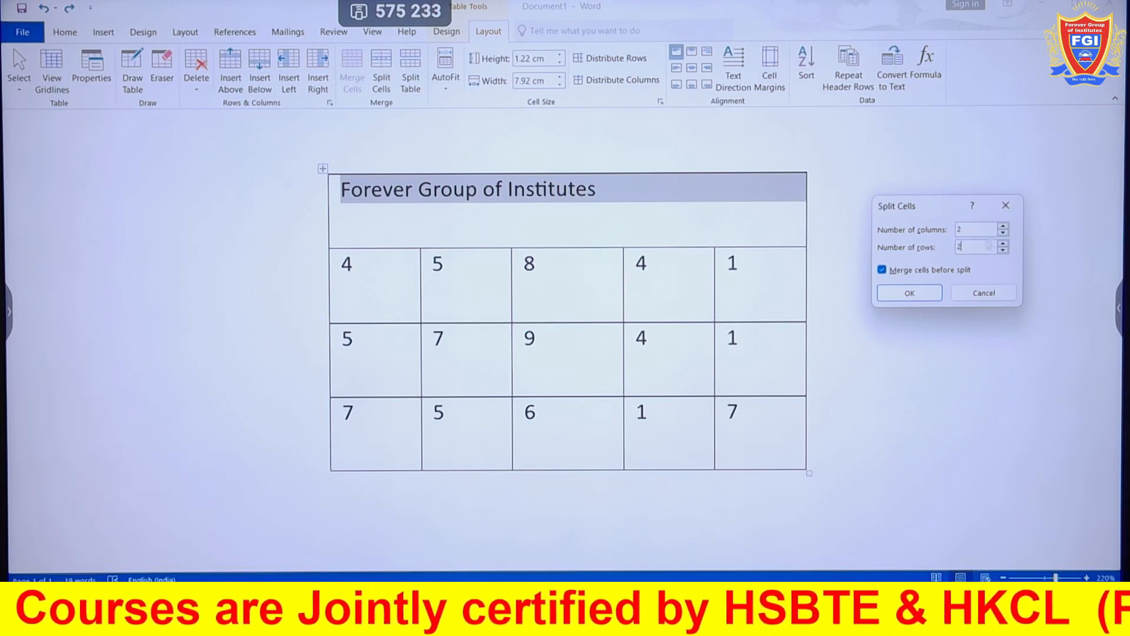
text(4)
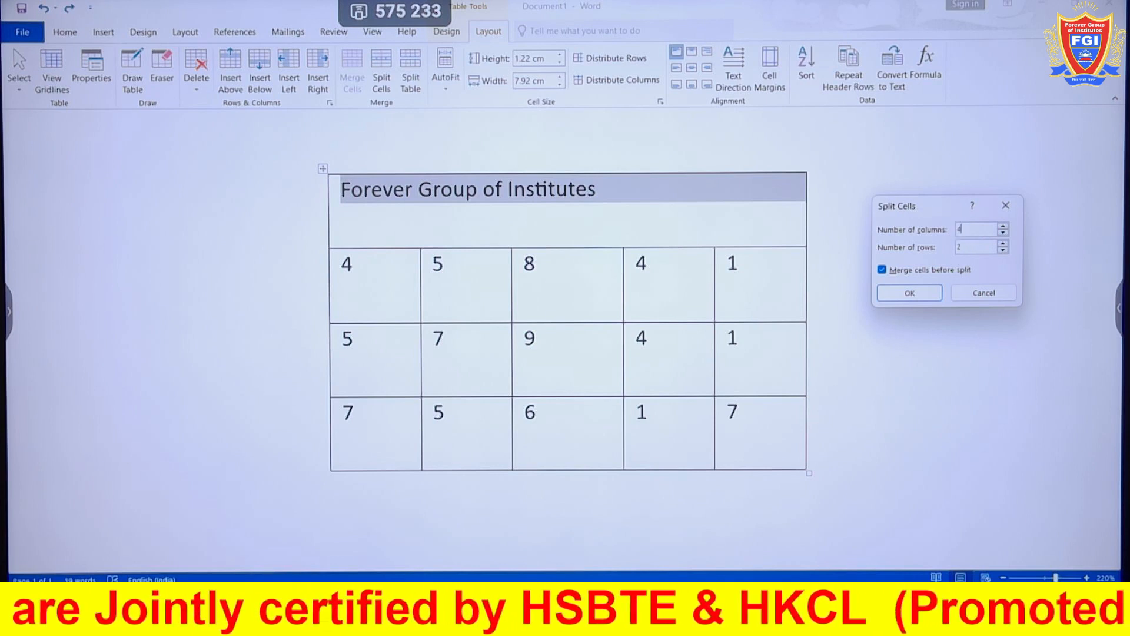
click(883, 293)
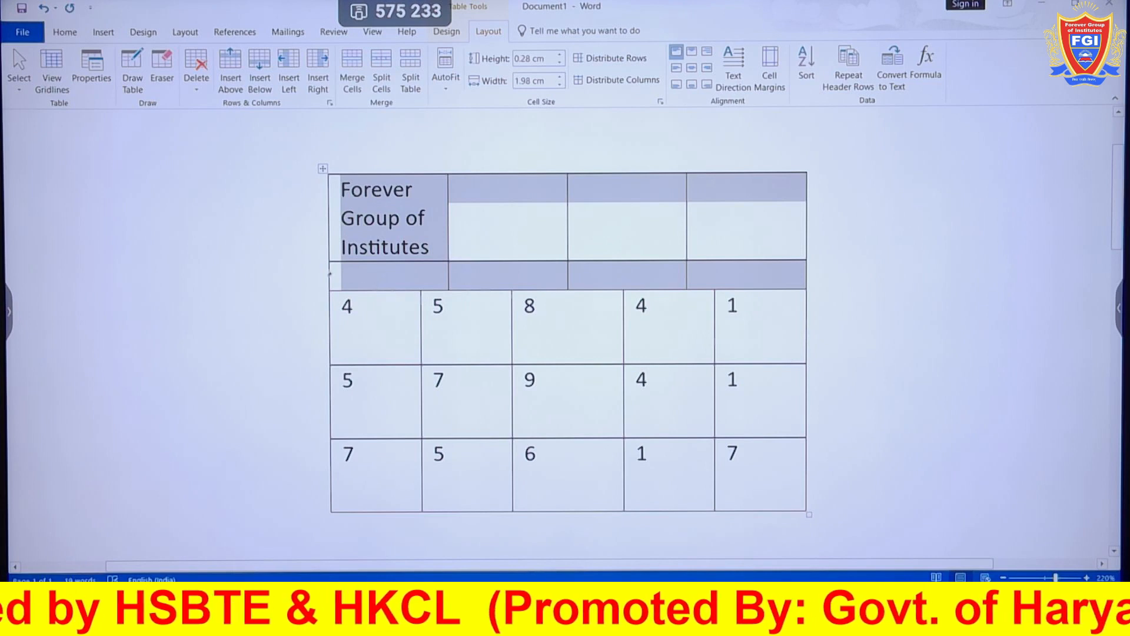
Select the second and the first of the newly split rows in turn, and undo the cell split.
click(330, 273)
double_click(330, 273)
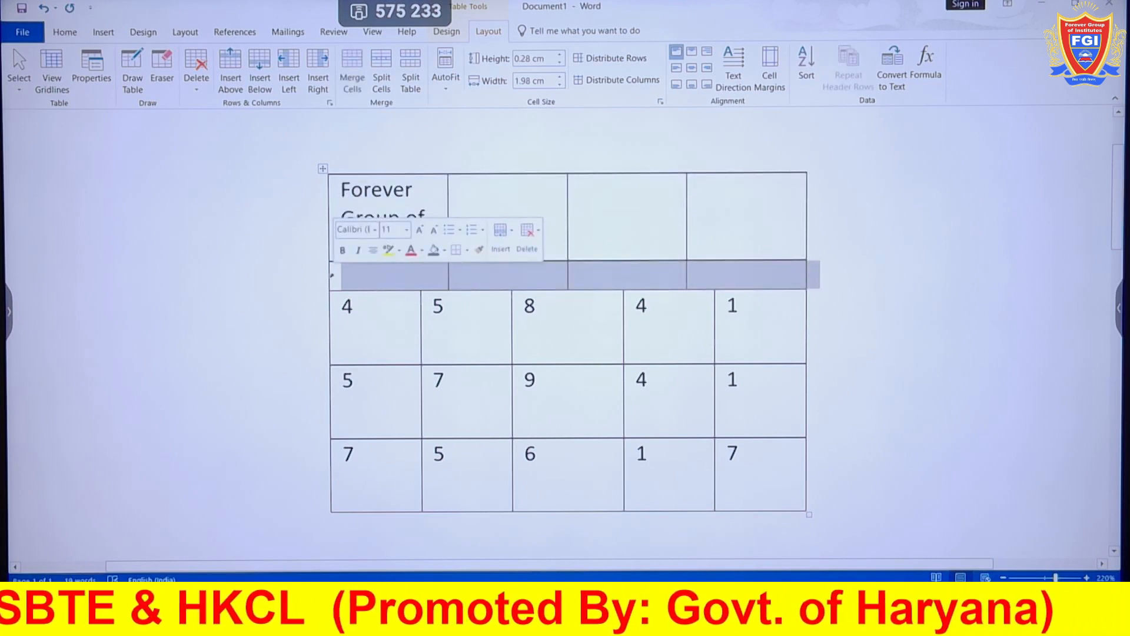
click(328, 208)
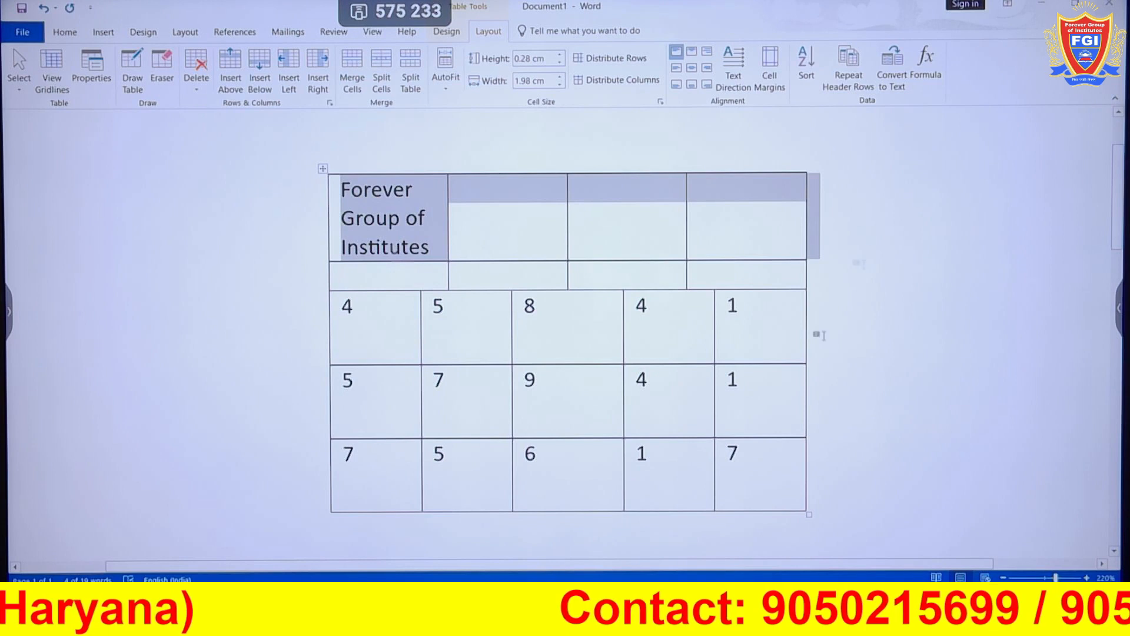
key(ctrl+z)
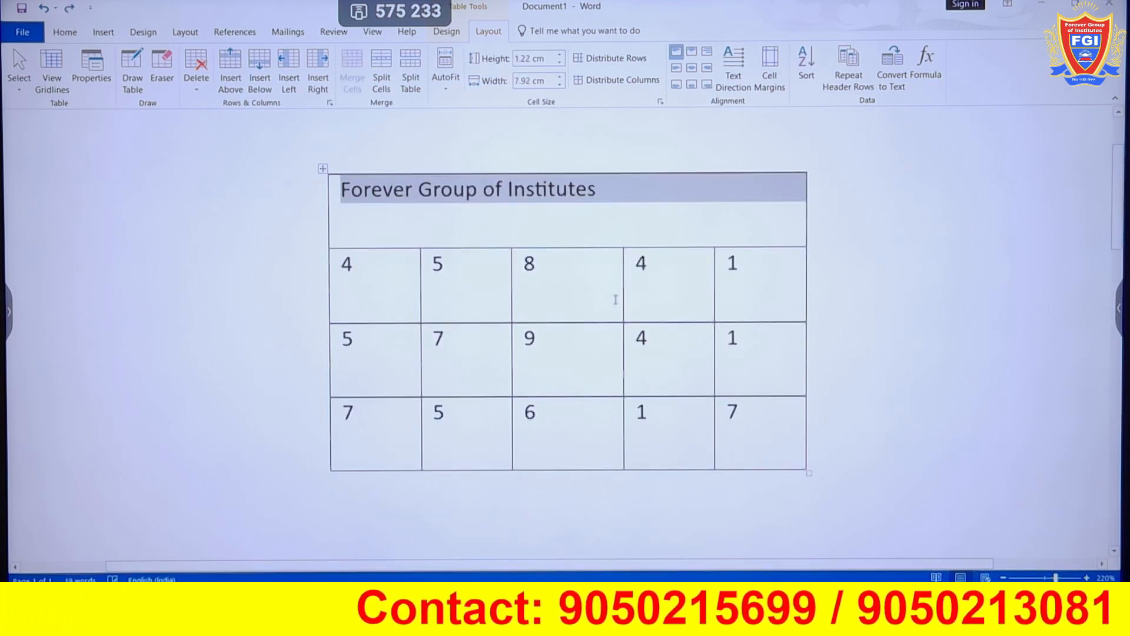
Split the table directly below the heading row, and undo the split.
click(769, 314)
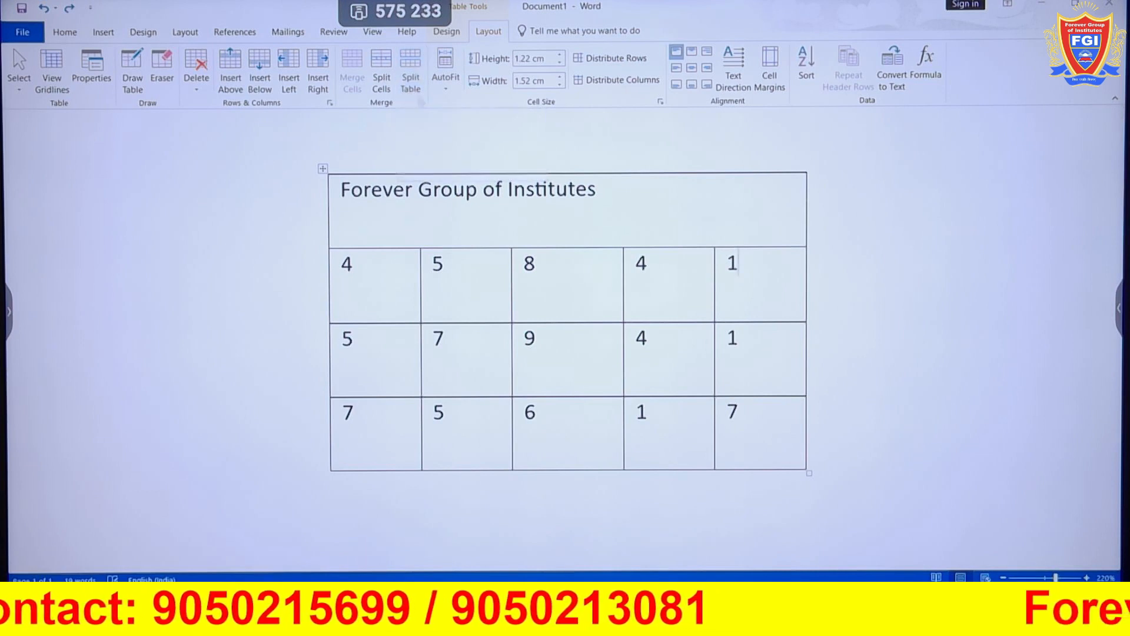
click(419, 89)
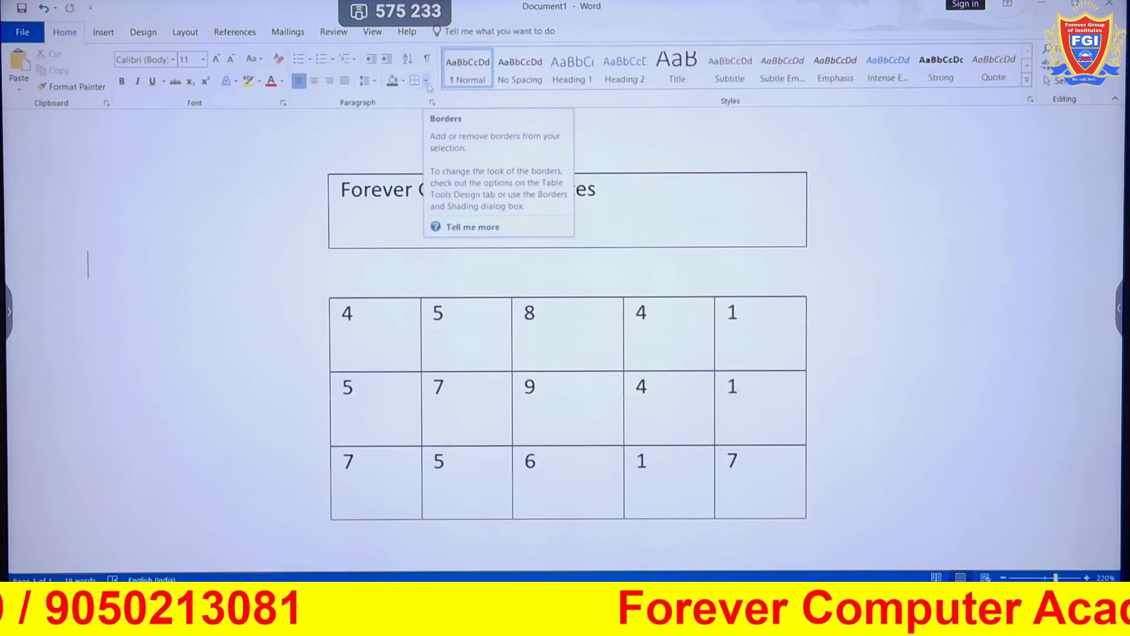
key(ctrl+z)
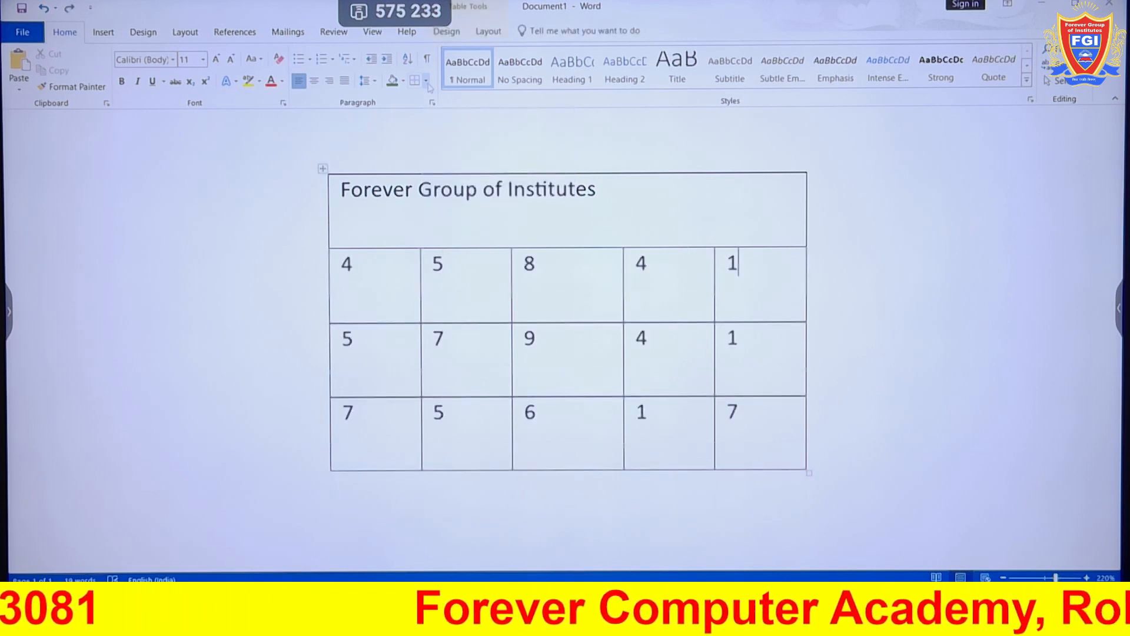
Split the table at the row starting with 5, so that row begins a second table.
click(767, 357)
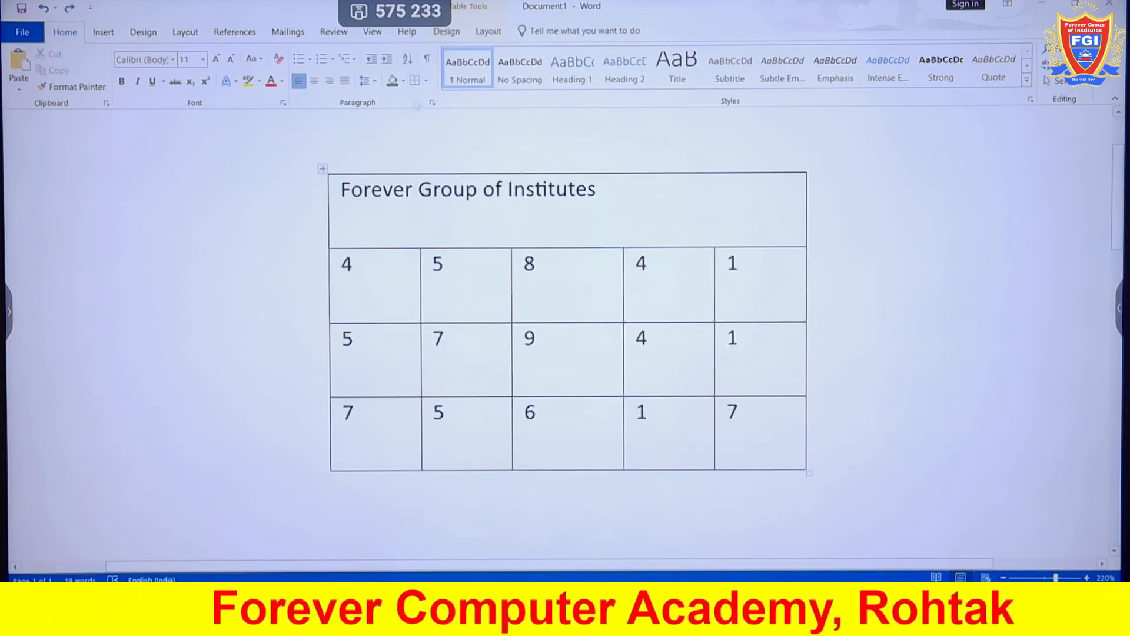
click(489, 34)
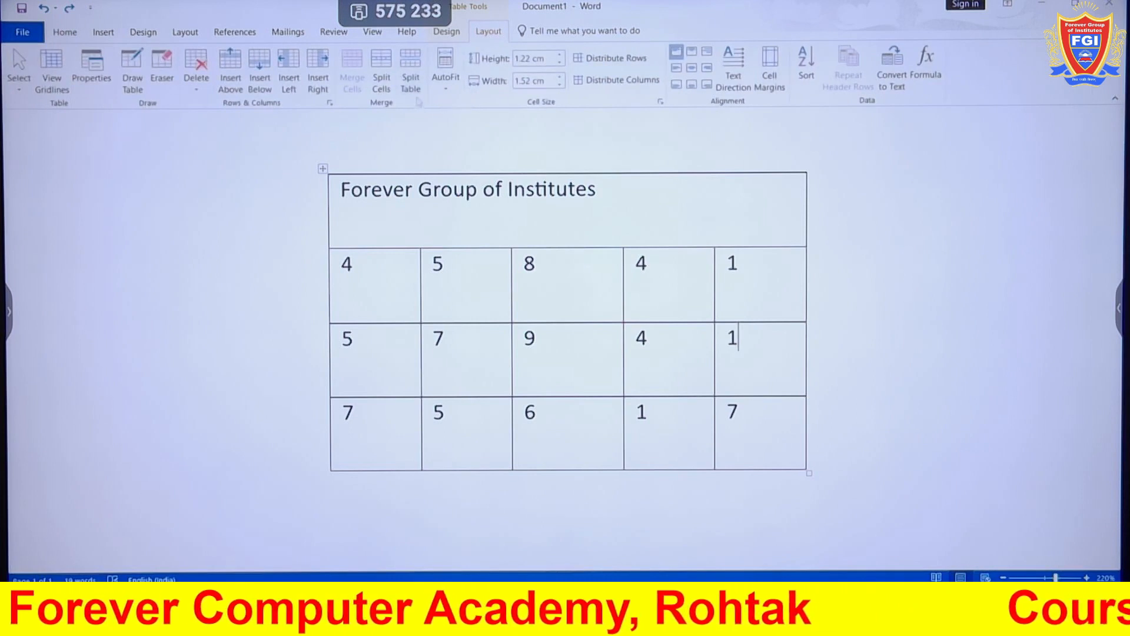
click(411, 69)
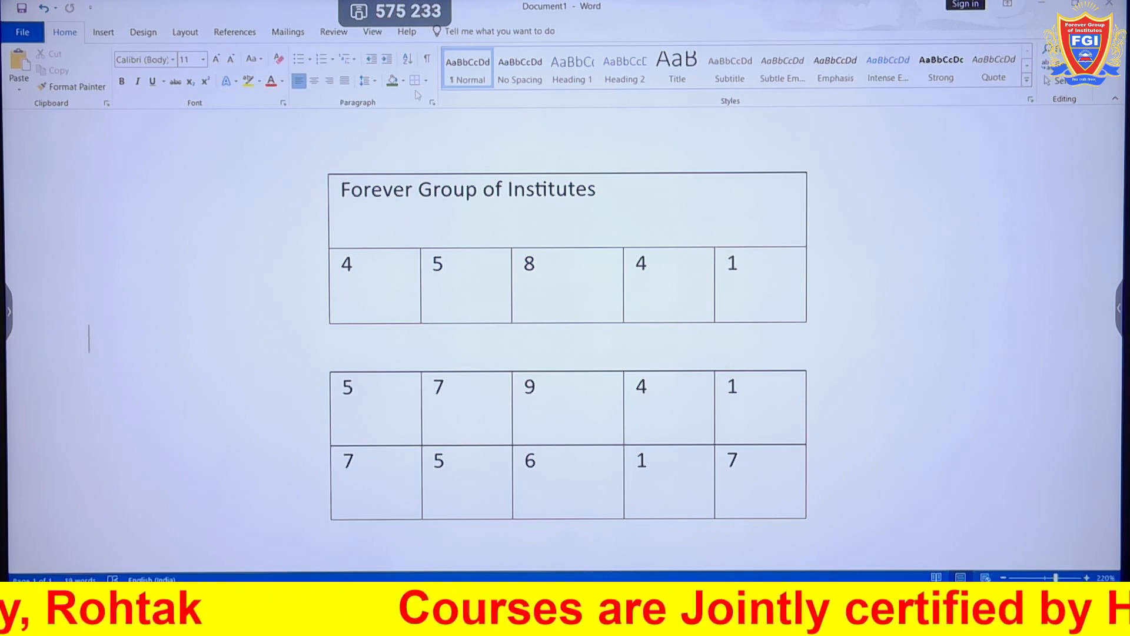
AutoFit the lower table's columns to their contents, and undo the resizing.
click(535, 388)
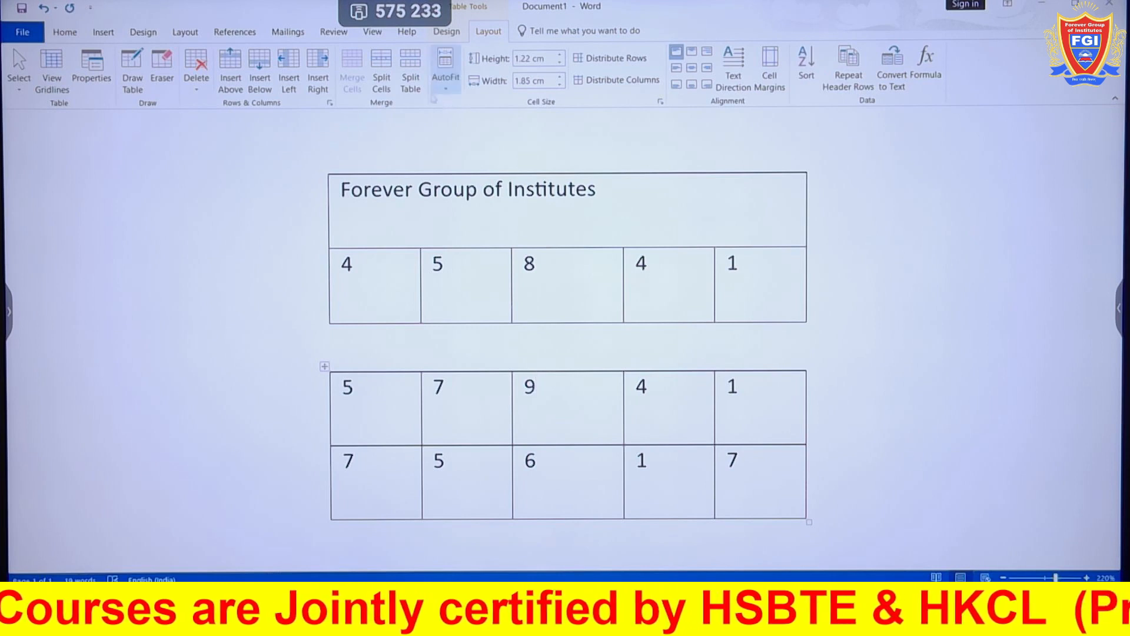
click(1004, 578)
click(1004, 578)
click(1004, 578)
click(1004, 578)
click(1004, 579)
click(1004, 579)
click(1004, 579)
click(1004, 579)
click(1003, 579)
click(1004, 579)
click(1004, 578)
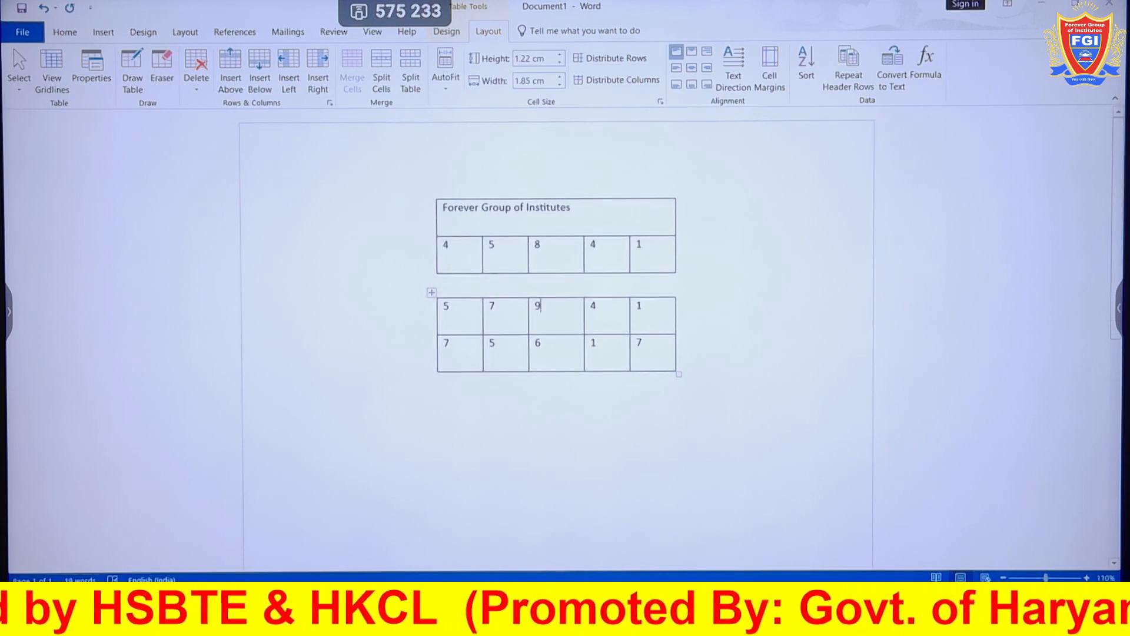
click(1087, 578)
click(1087, 578)
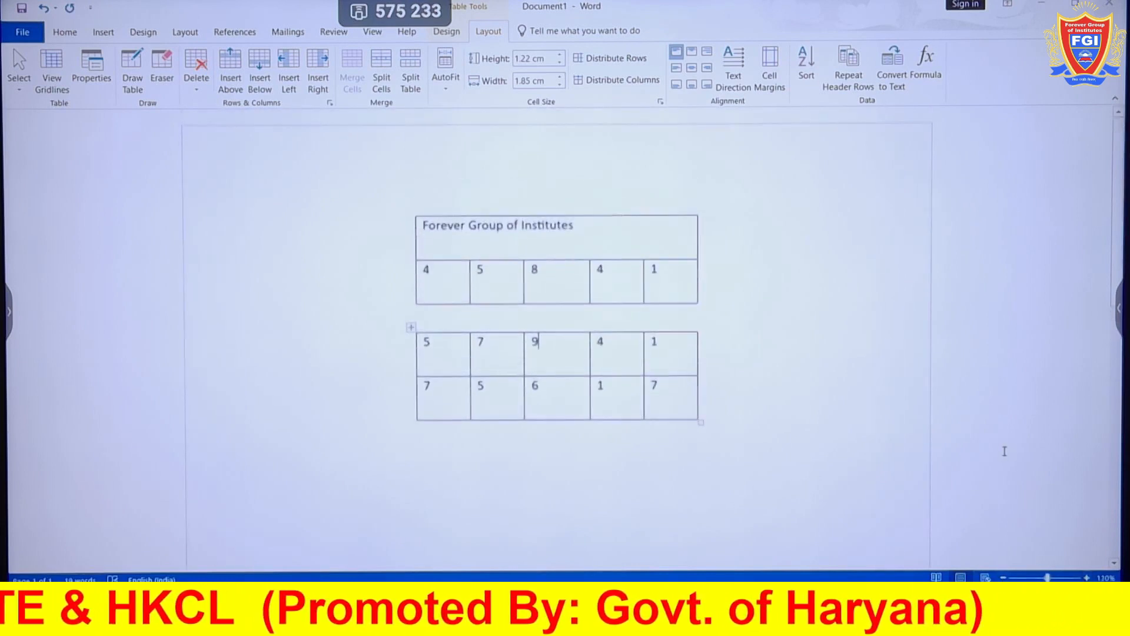
click(446, 67)
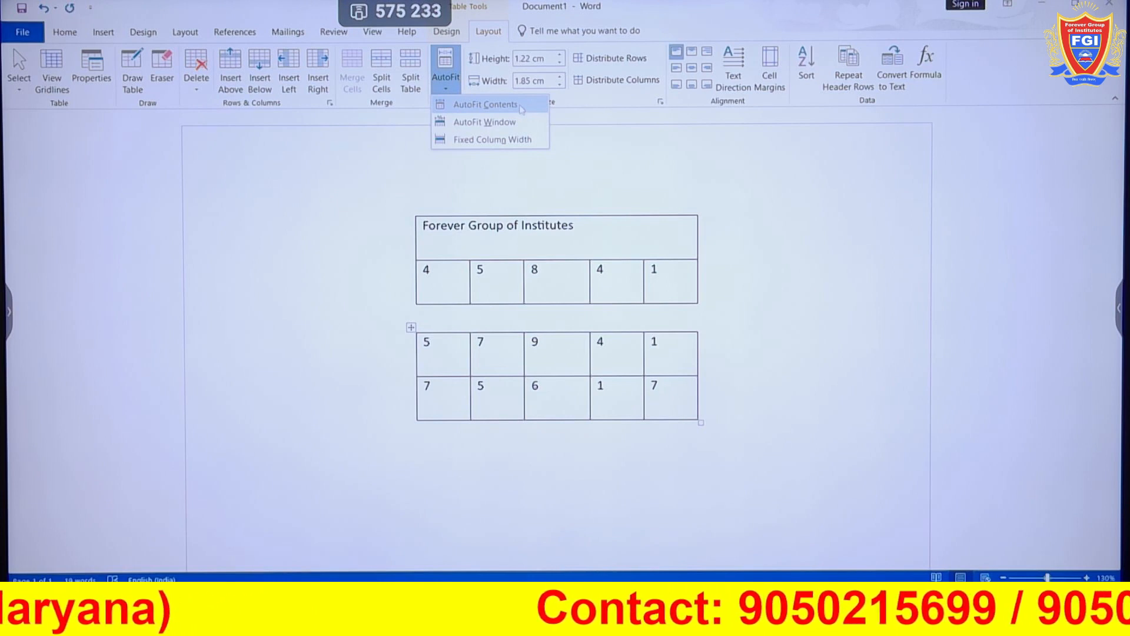
click(521, 105)
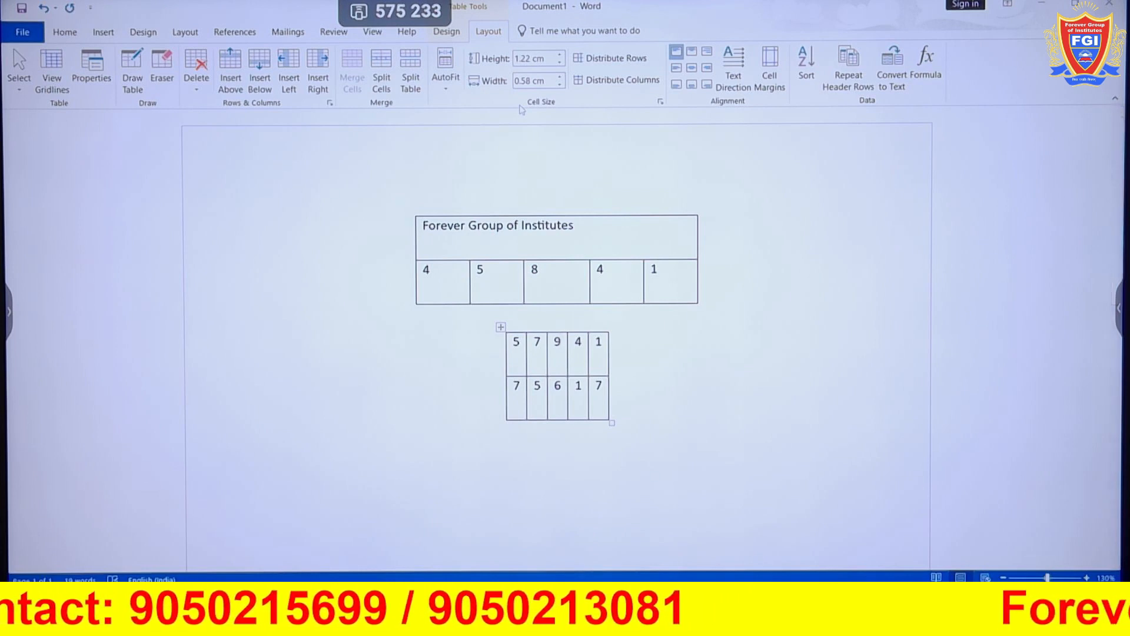
key(ctrl+z)
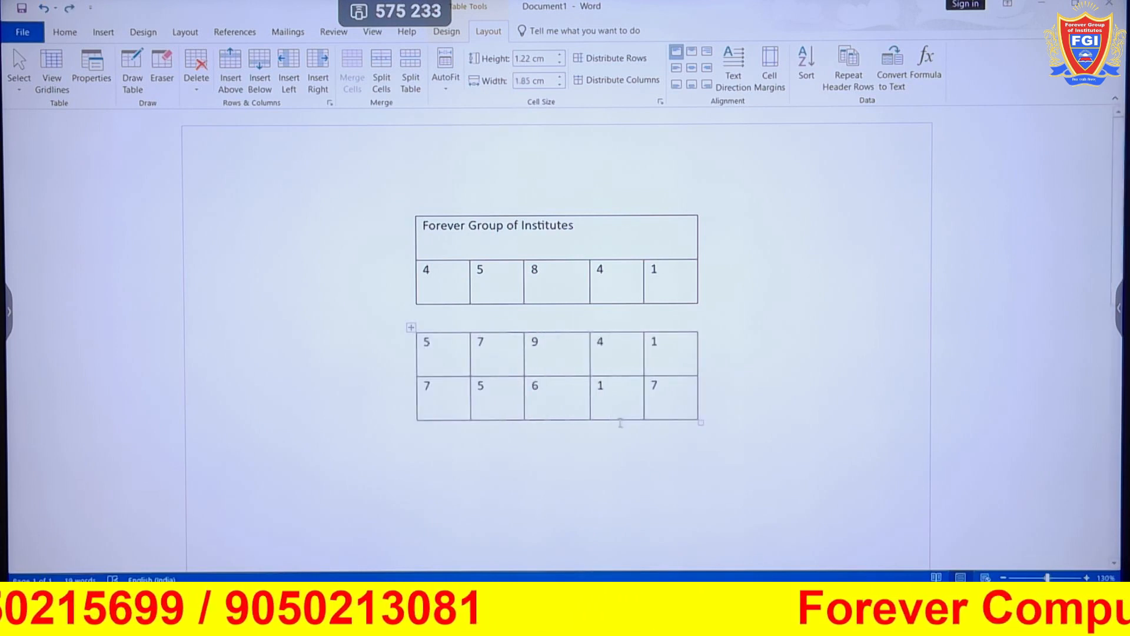
Replace the 9 in the lower table's first row with "Classes".
double_click(536, 342)
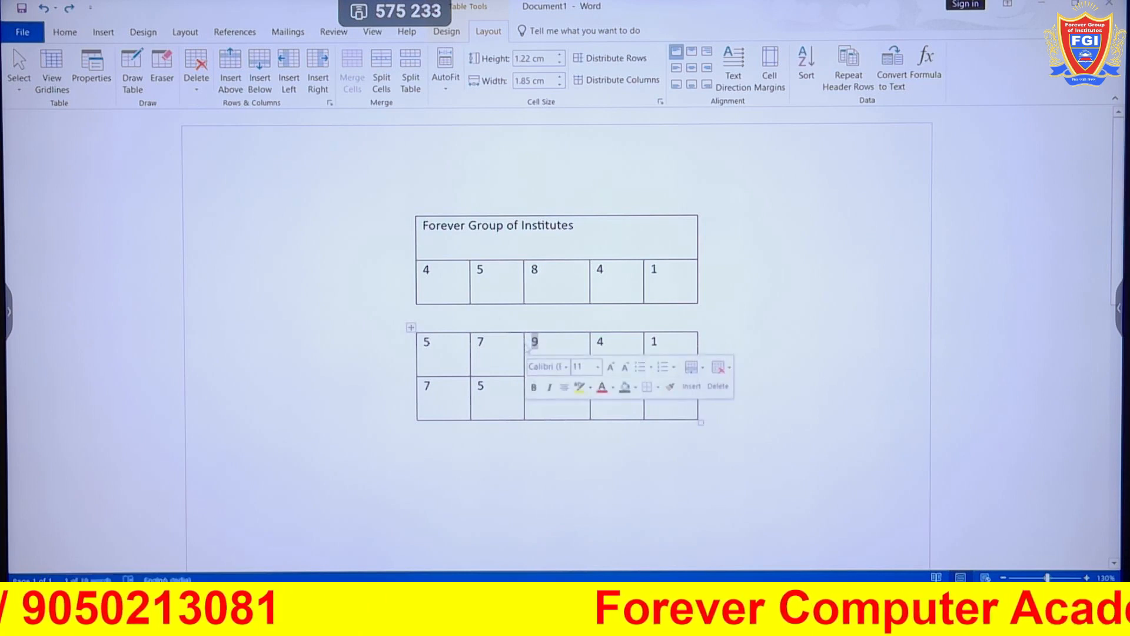
text(Classes)
double_click(601, 341)
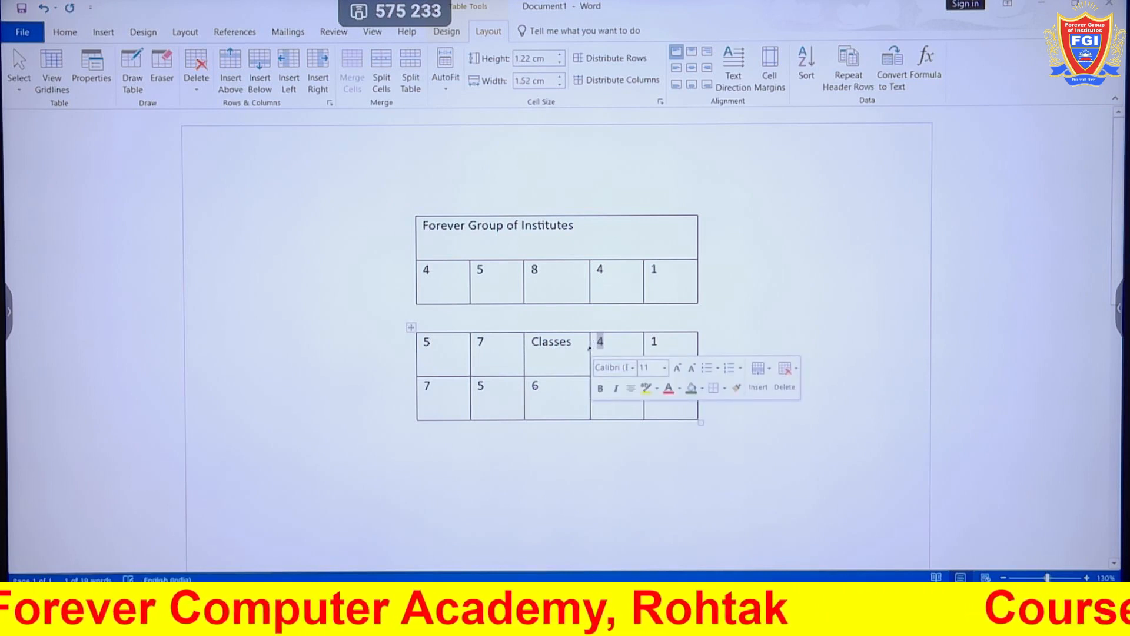
click(669, 346)
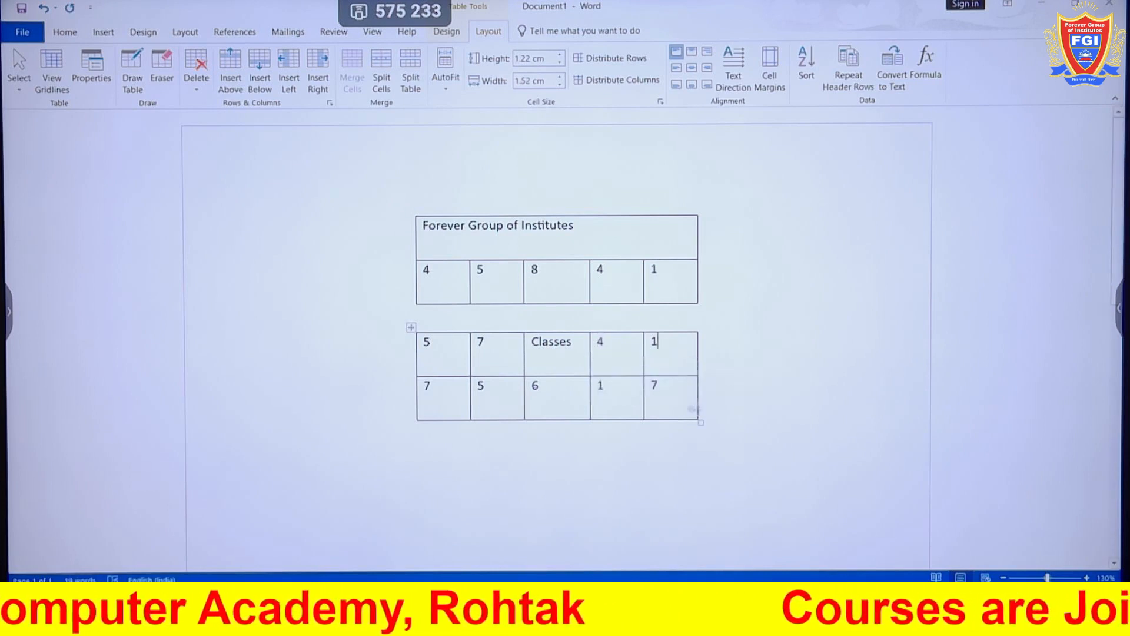
AutoFit the lower and upper tables to their contents, and place the cursor in the lower table's "Classes" cell.
click(510, 350)
click(446, 88)
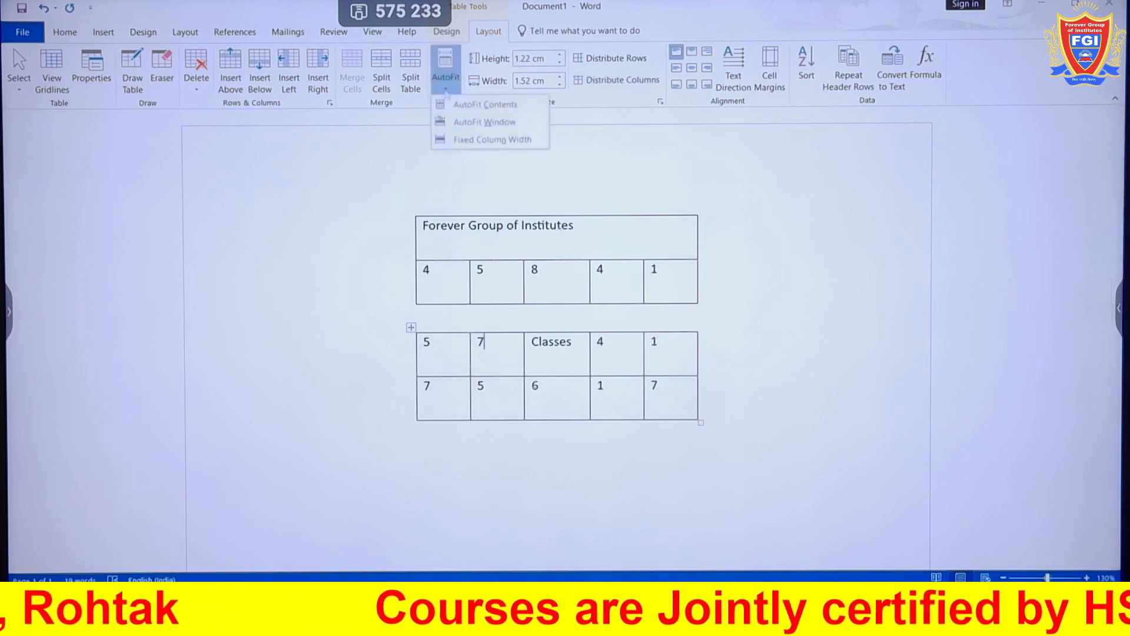
click(476, 105)
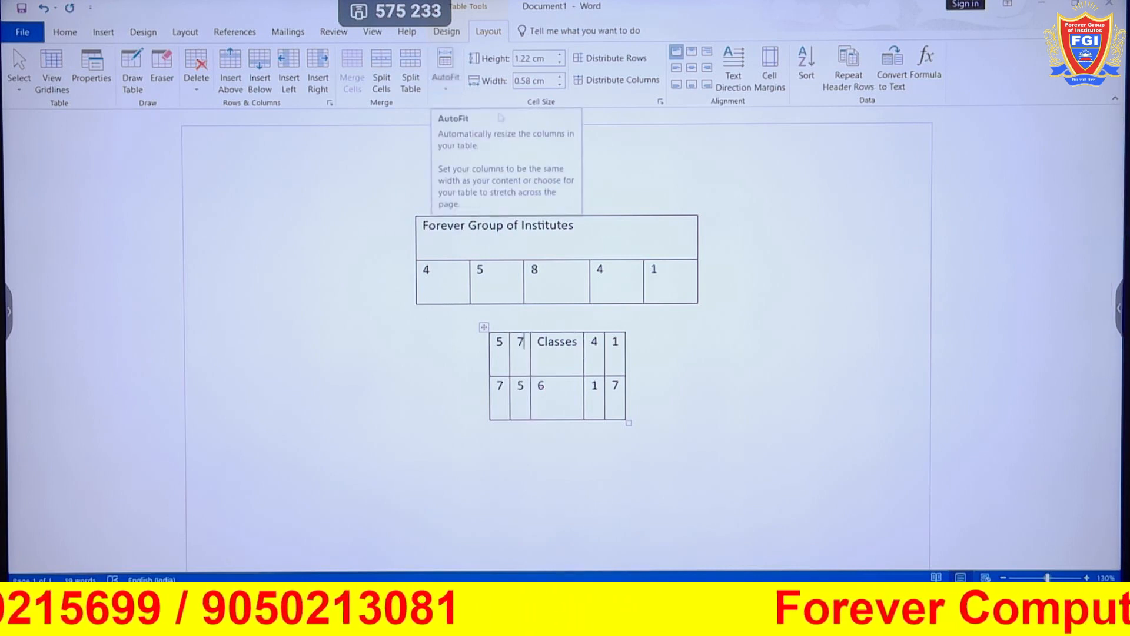
click(606, 236)
click(446, 68)
click(471, 112)
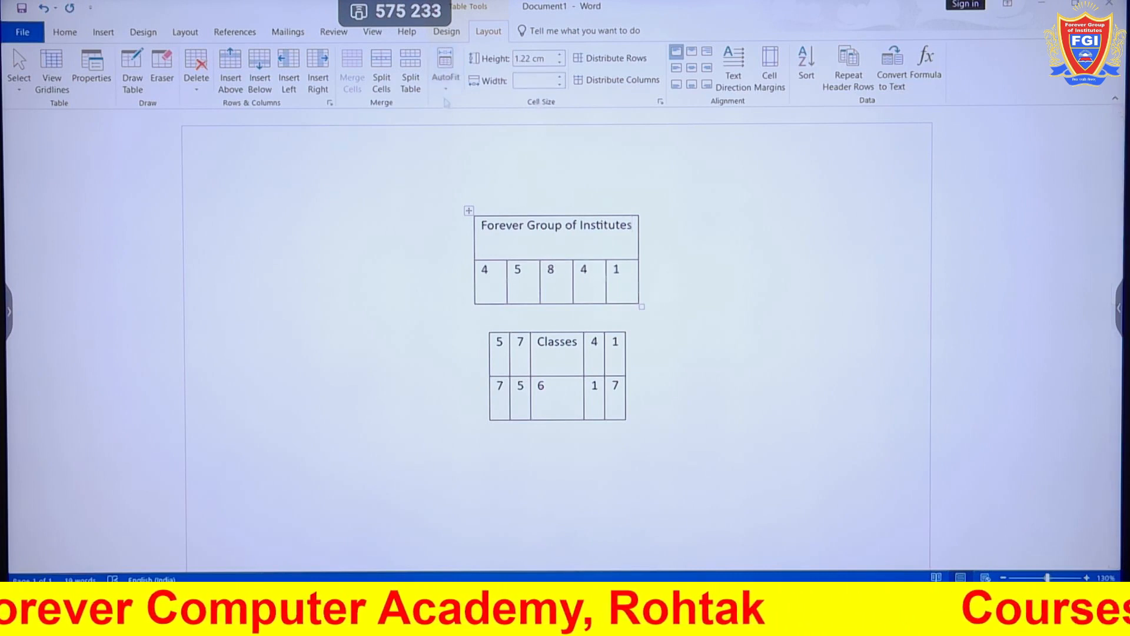
click(572, 342)
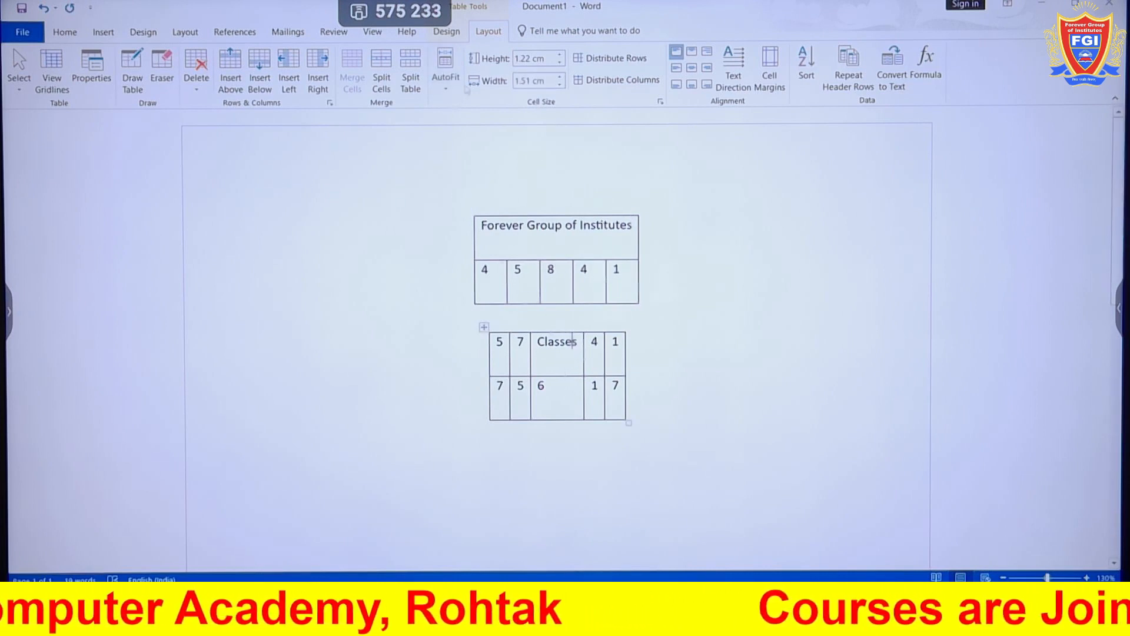
AutoFit the lower table to the window, and set it to a fixed column width.
click(445, 74)
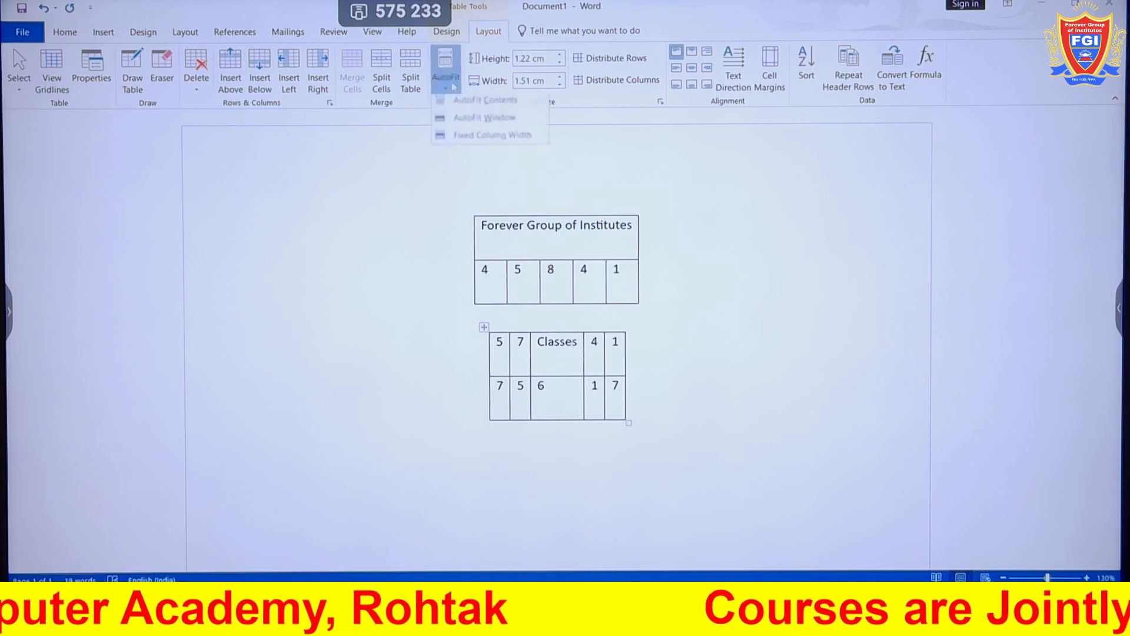
click(508, 124)
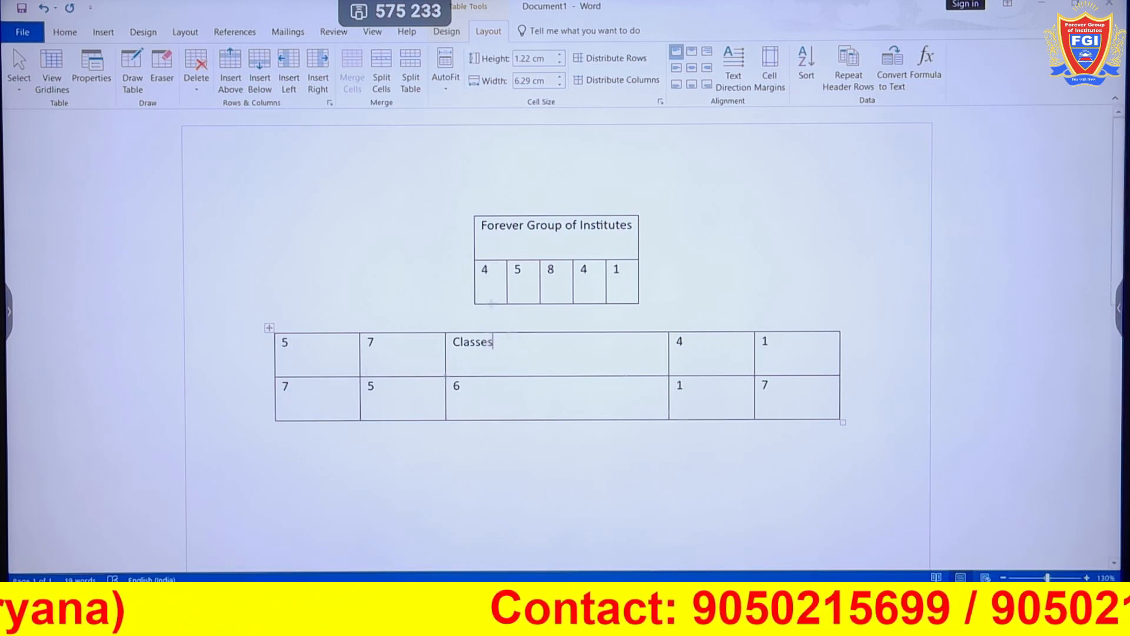
click(453, 92)
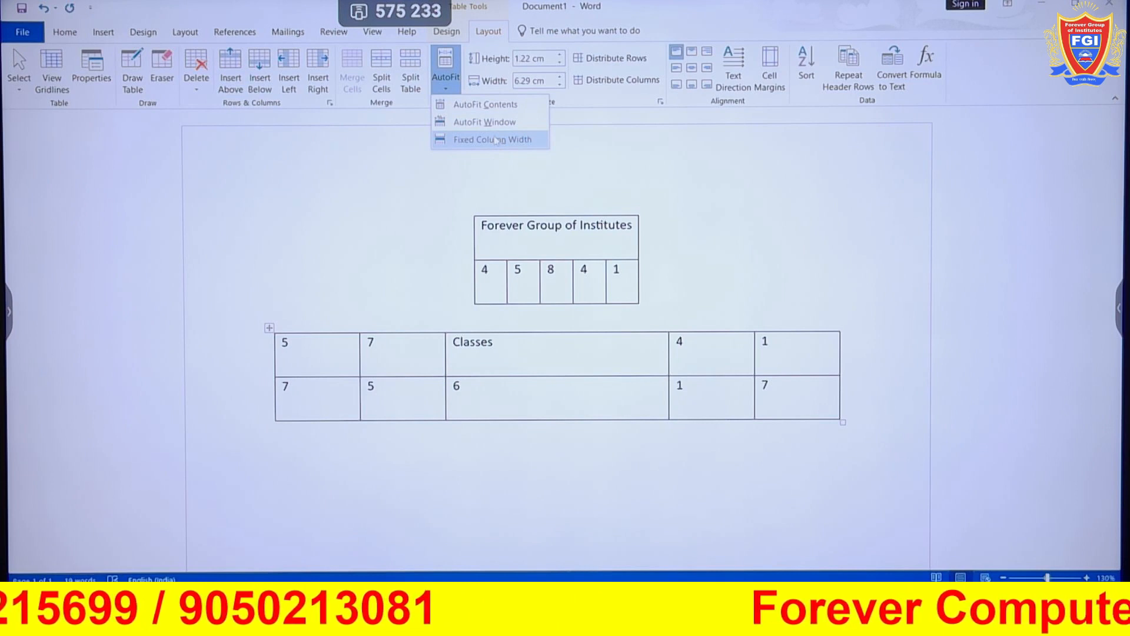
click(496, 140)
Add several lines of random filler letters after "Classes" in the lower table's first row.
text(dngkjdlghkjsghdskjghdskjghdskjghdskjgh)
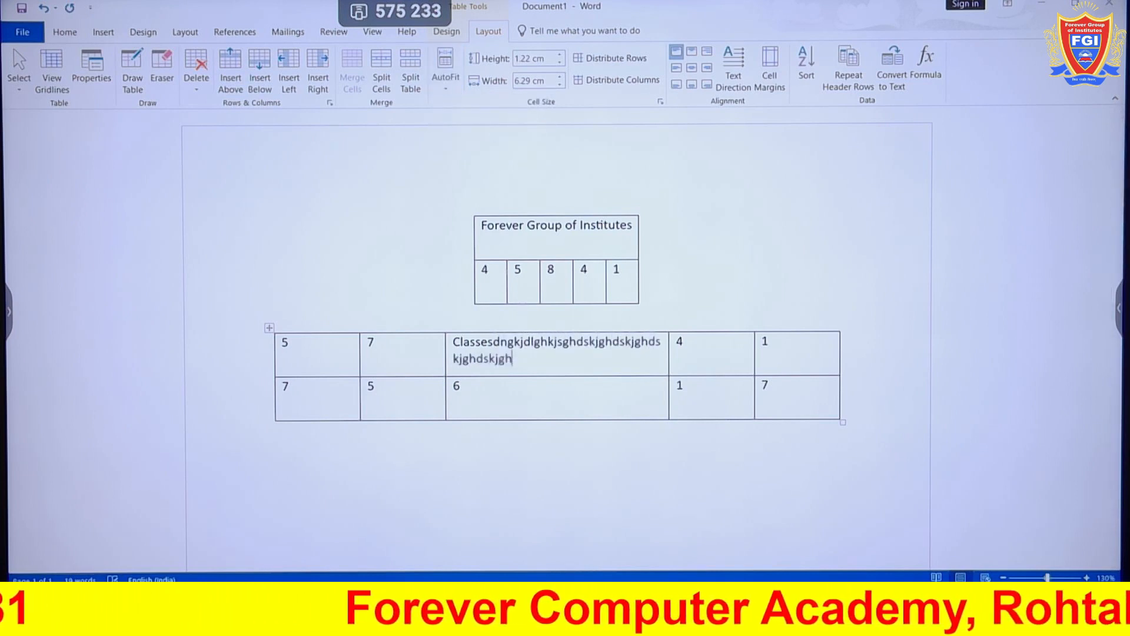
text(dskjghdskjfhdgslkjghsdkjfhdskjghdskjgh)
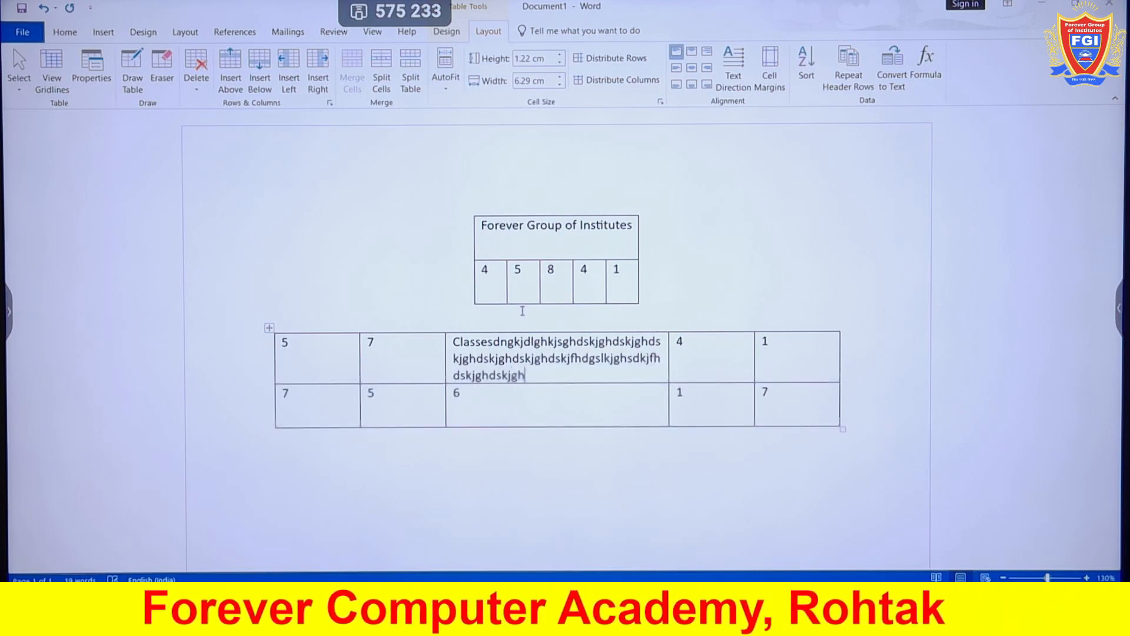
text(dskjghdskjfhdskjghsdkjfdskghaskjdfgaskjflhdskj)
Add random filler letters after the 4 in the lower table's first row and after the last 7 in its second row.
click(722, 374)
text(dfgdfghdskjghdskjghdskjgh)
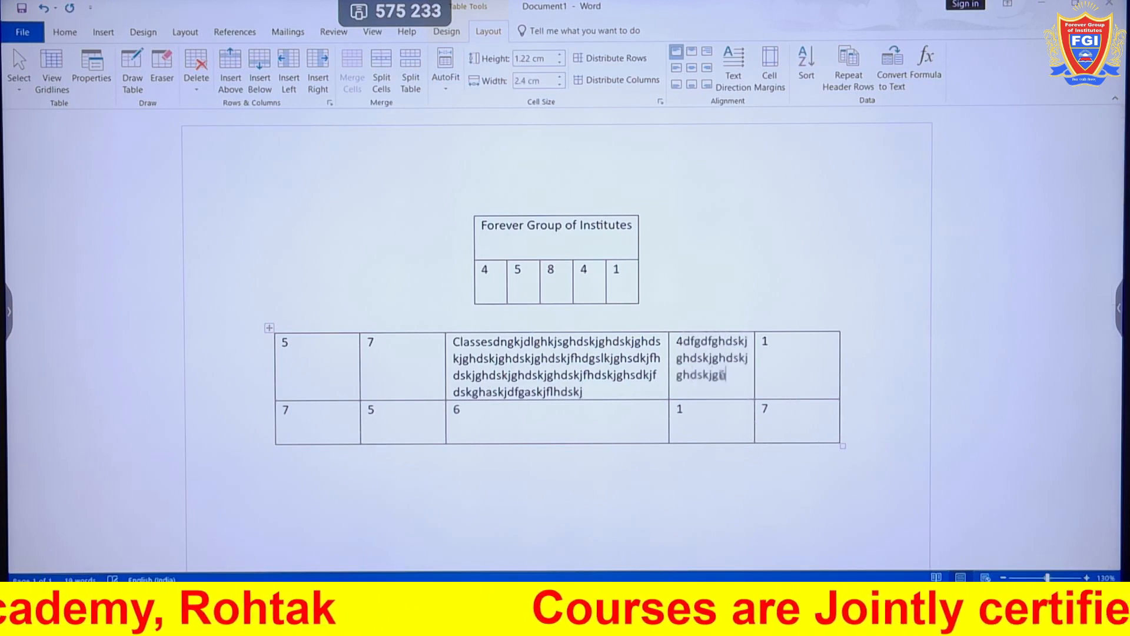
text(dskjghdskj)
click(810, 409)
text(dfgdnfkjghdfkjgkjdsghdskjghdskjghdsjghdsgdshghdsg)
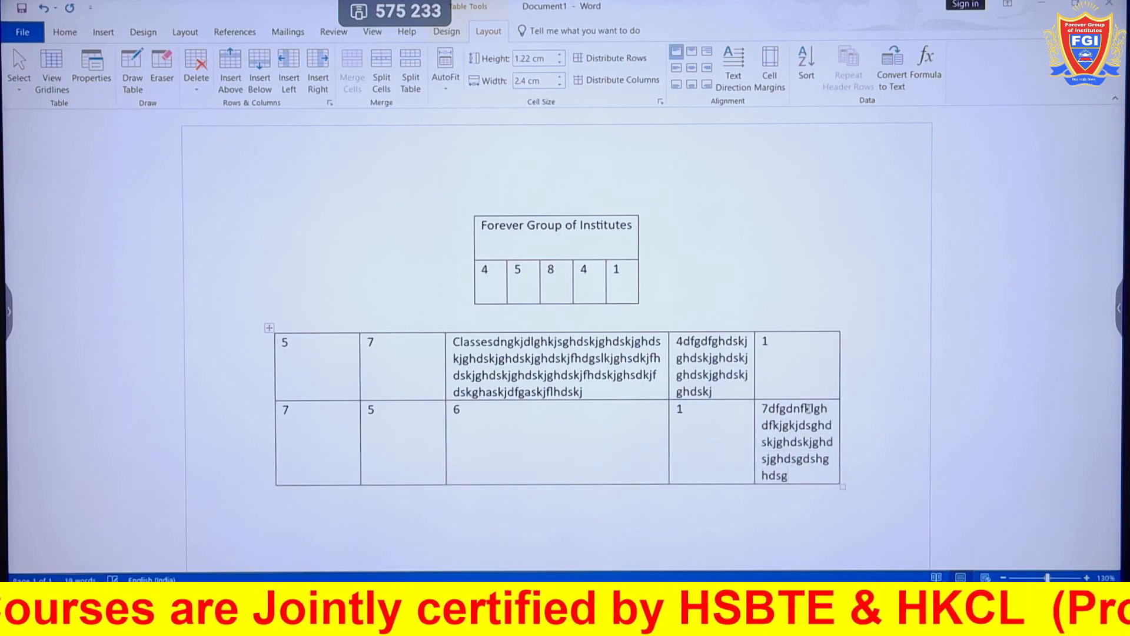
Add a long string of random filler letters after the 8 in the upper table.
click(562, 271)
text(dfhgdjghdskjfghdskjgh)
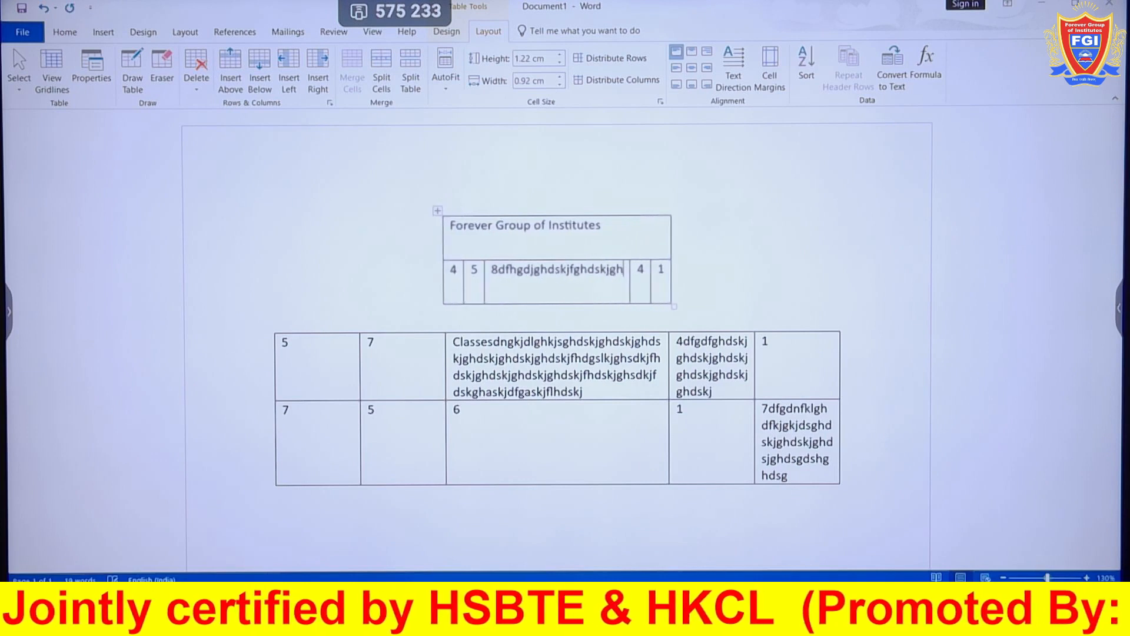
text(dskjghdskjghsiudgyhdsjfhewiufhiowhfsiuegfegiufouawdfasiufh)
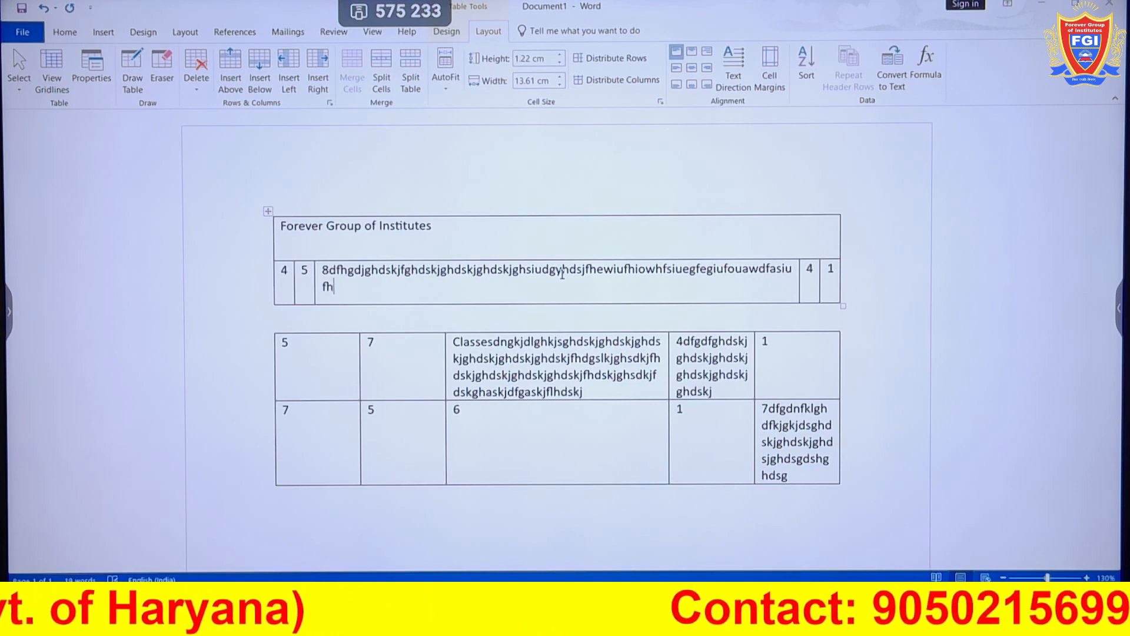
Undo the filler typing in the upper table's third cell back to "8dfhgdjghdskjfghdskjgh".
key(ctrl+z)
key(ctrl+z)
key(ctrl+z)
key(ctrl+z)
key(ctrl+z)
key(ctrl+z)
key(ctrl+z)
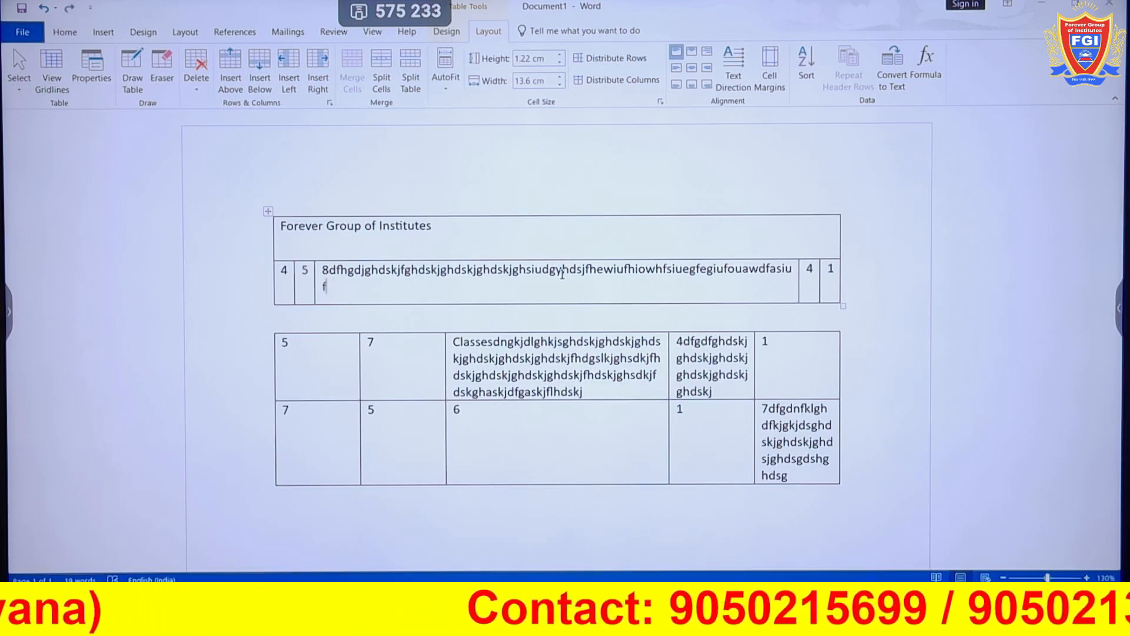
key(ctrl+z)
key(ctrl+z)
key(ctrl+z)
key(ctrl+z)
key(ctrl+z)
key(ctrl+z)
key(ctrl+z)
key(ctrl+z)
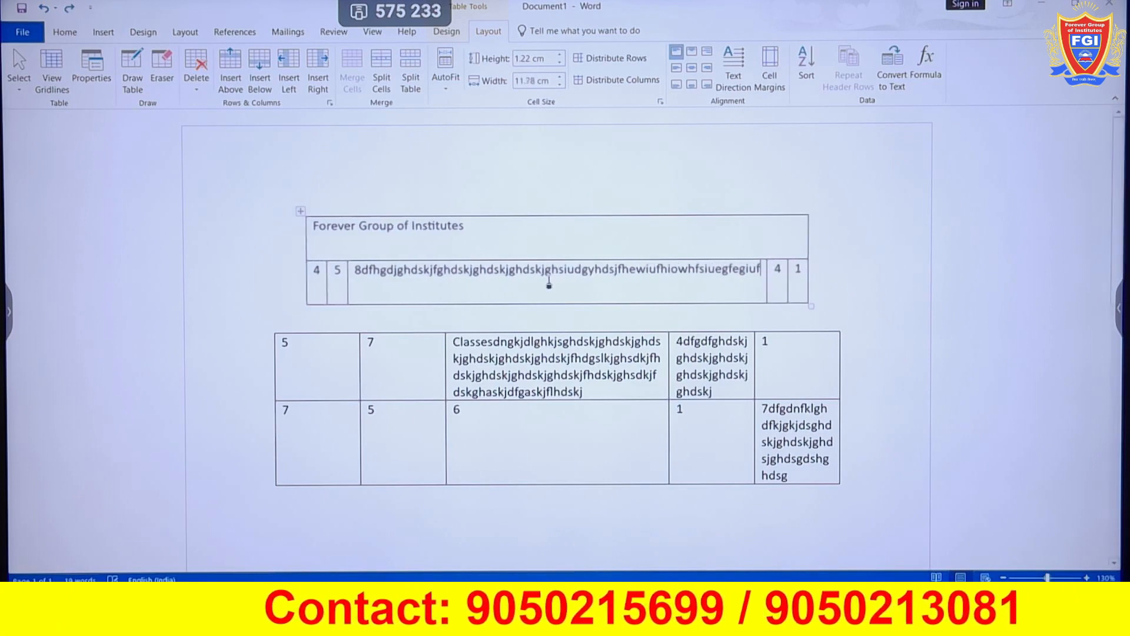
key(ctrl+z)
key(ctrl+z)
key(ctrl+z)
key(ctrl+z)
key(ctrl+z)
key(ctrl+z)
key(ctrl+z)
key(ctrl+z)
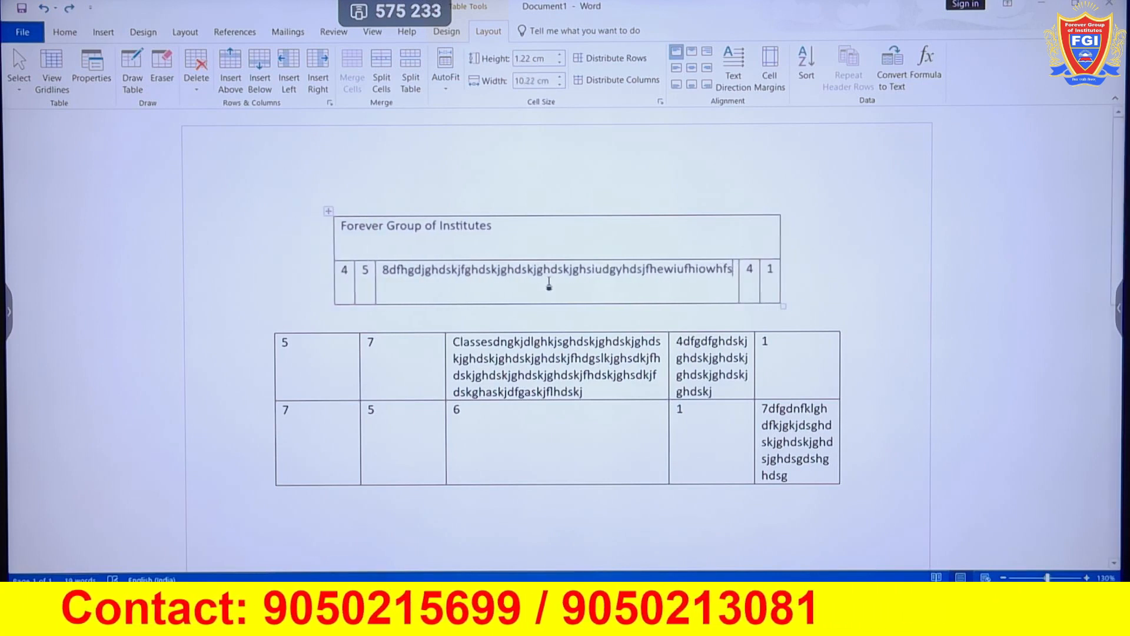
key(ctrl+z)
key(ctrl+z)
key(ctrl+z)
key(ctrl+z)
key(ctrl+z)
key(ctrl+z)
key(ctrl+z)
key(ctrl+z)
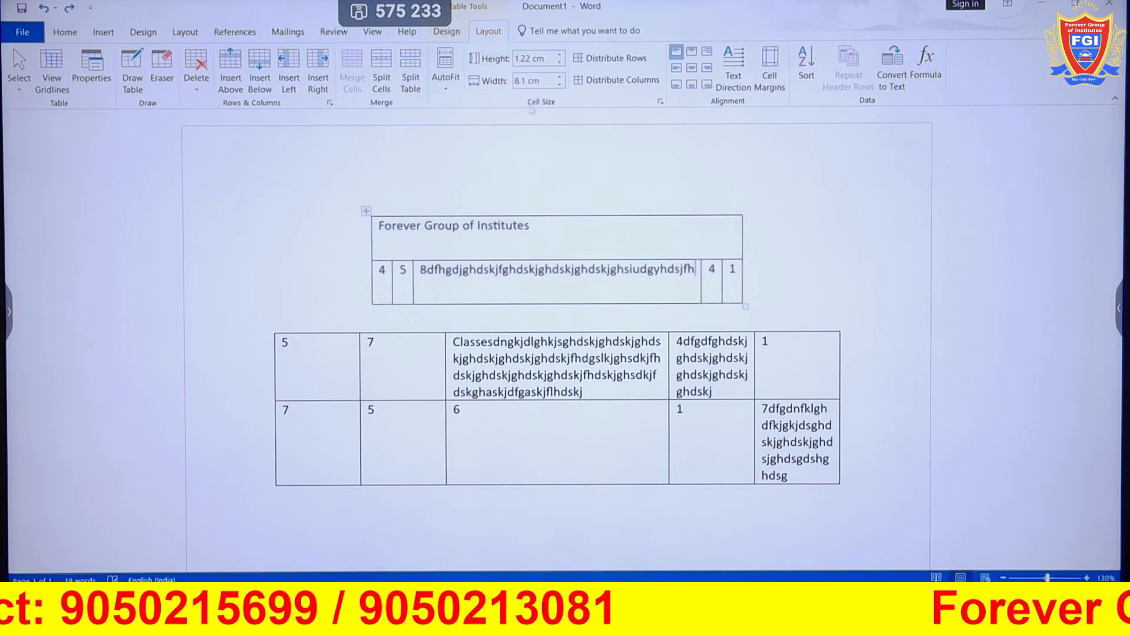
key(ctrl+z)
key(ctrl+z)
key(ctrl+z)
key(ctrl+z)
key(ctrl+z)
key(ctrl+z)
key(ctrl+z)
key(ctrl+z)
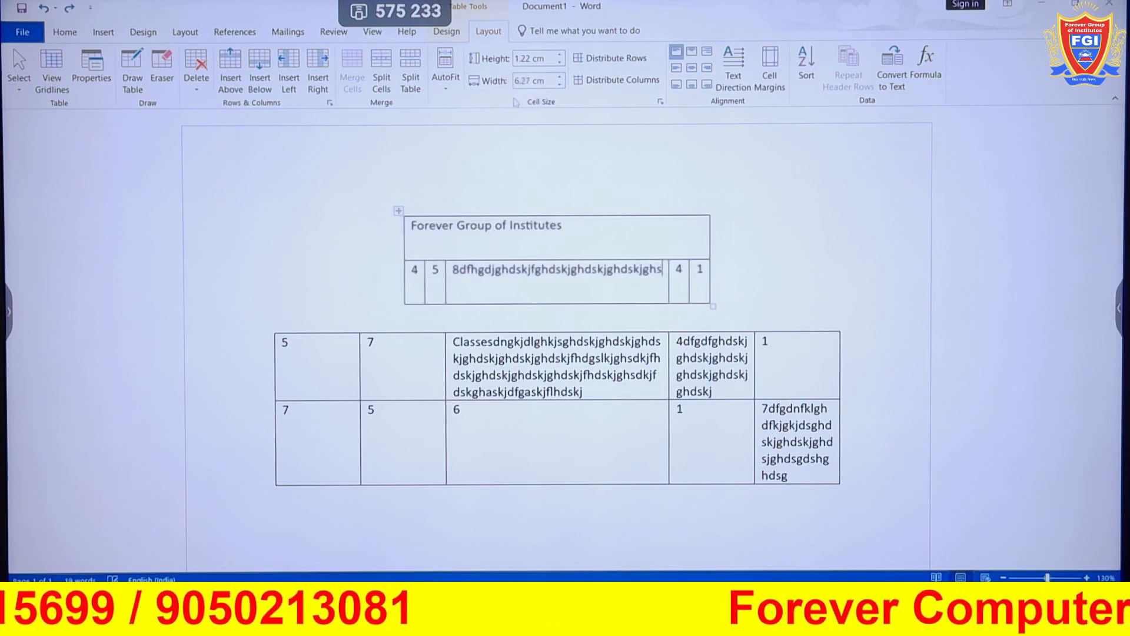
key(ctrl+z)
key(ctrl+z)
key(ctrl+z)
key(ctrl+z)
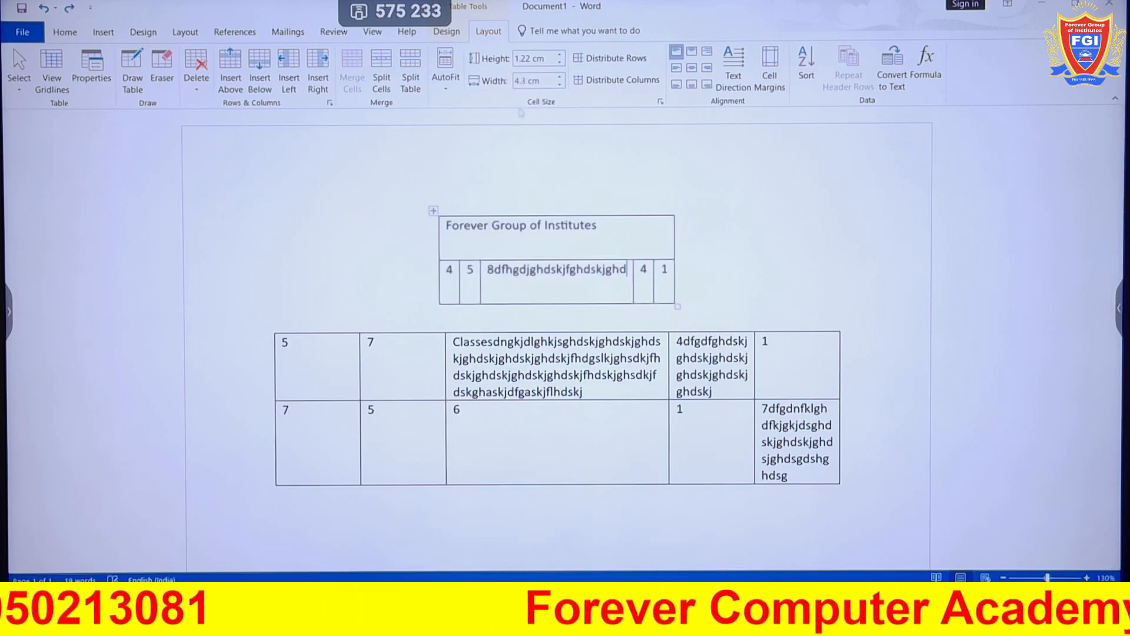
Set the lower table's first row height to 3.8 cm and its second column width to 3.6 cm.
click(375, 368)
click(561, 55)
click(561, 55)
drag(561, 55, 560, 76)
click(560, 76)
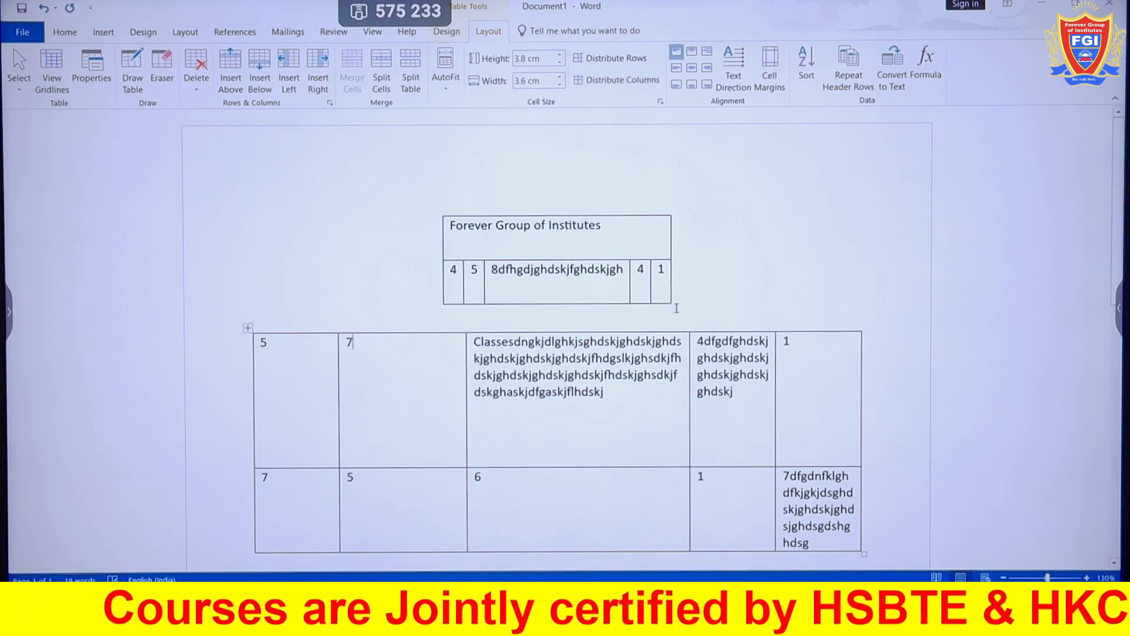
Distribute the lower table's rows and columns evenly, distributing the rows once more after the columns.
scroll(631, 417, down, 2)
scroll(630, 418, down, 2)
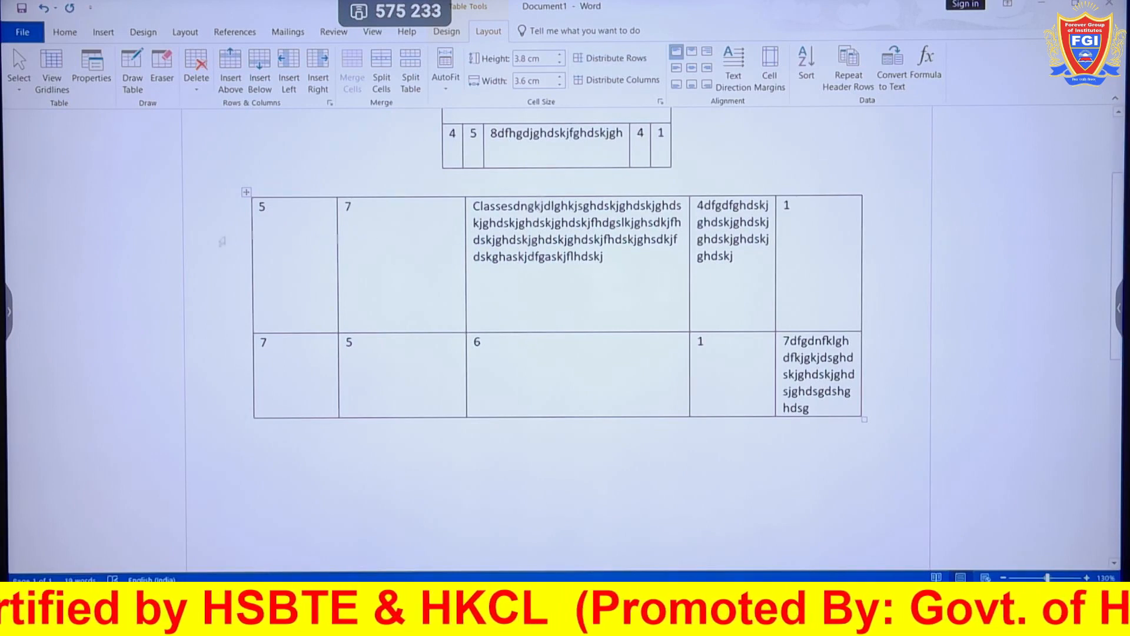
click(254, 260)
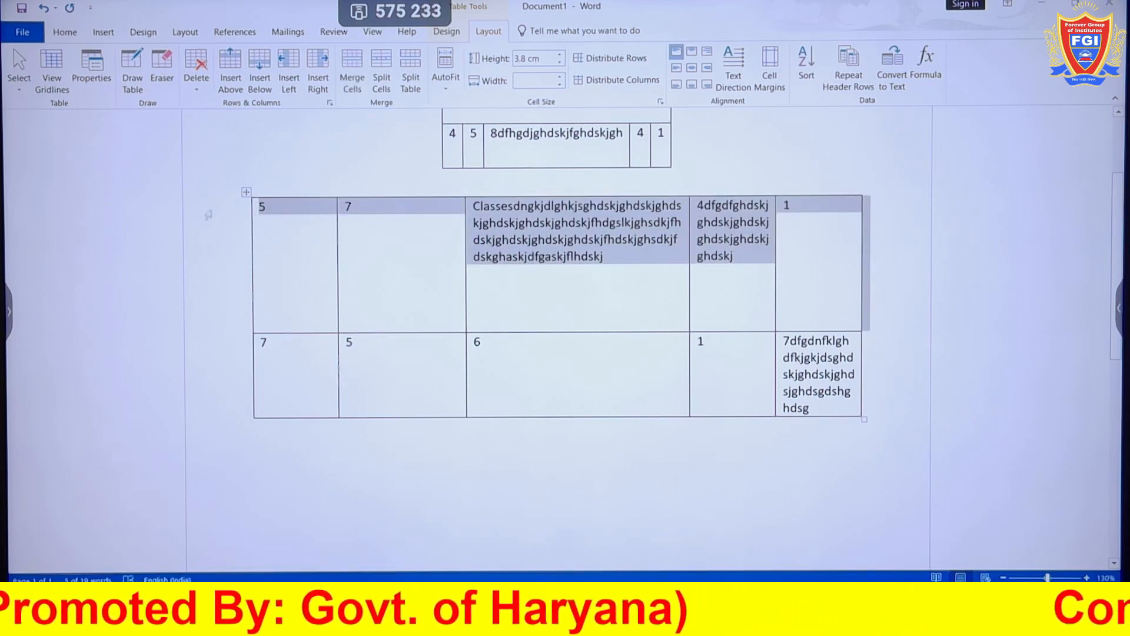
click(373, 363)
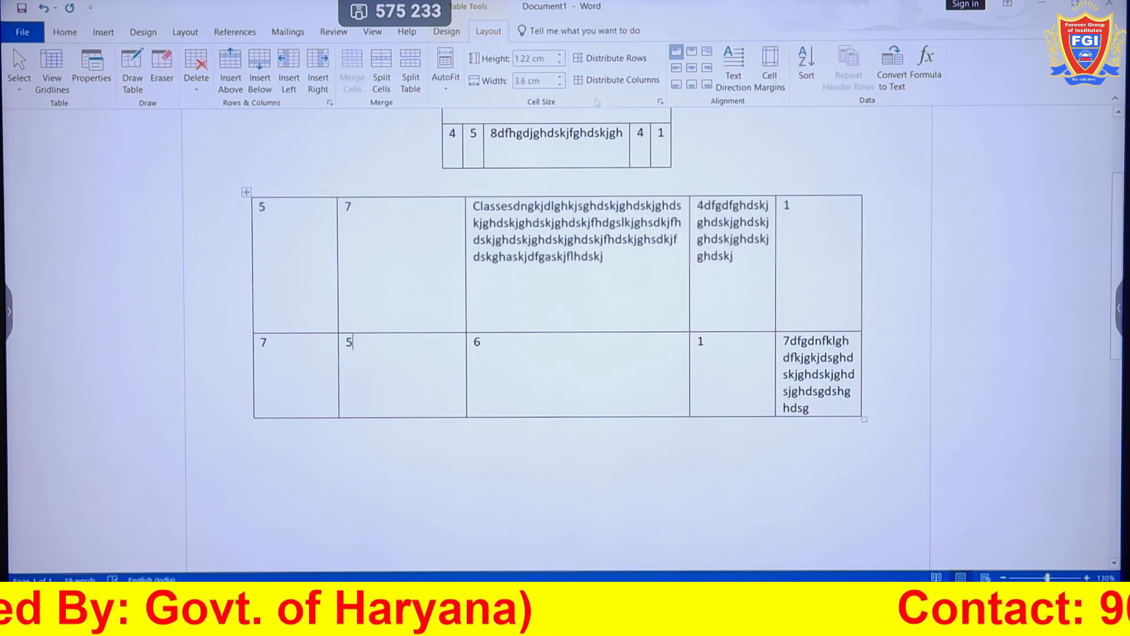
click(604, 61)
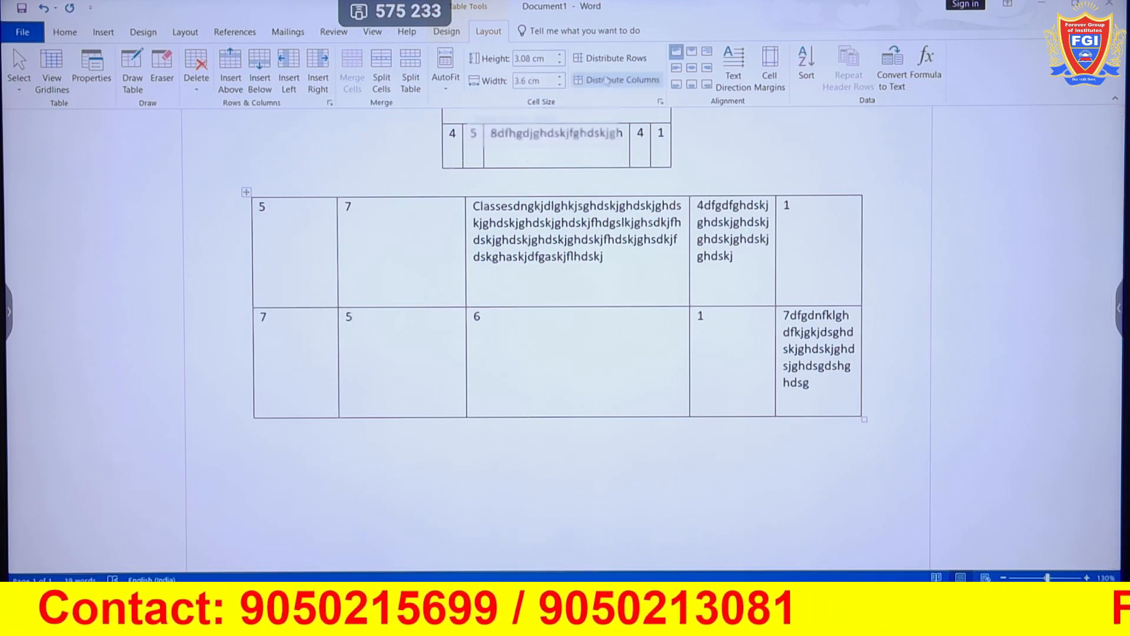
click(616, 80)
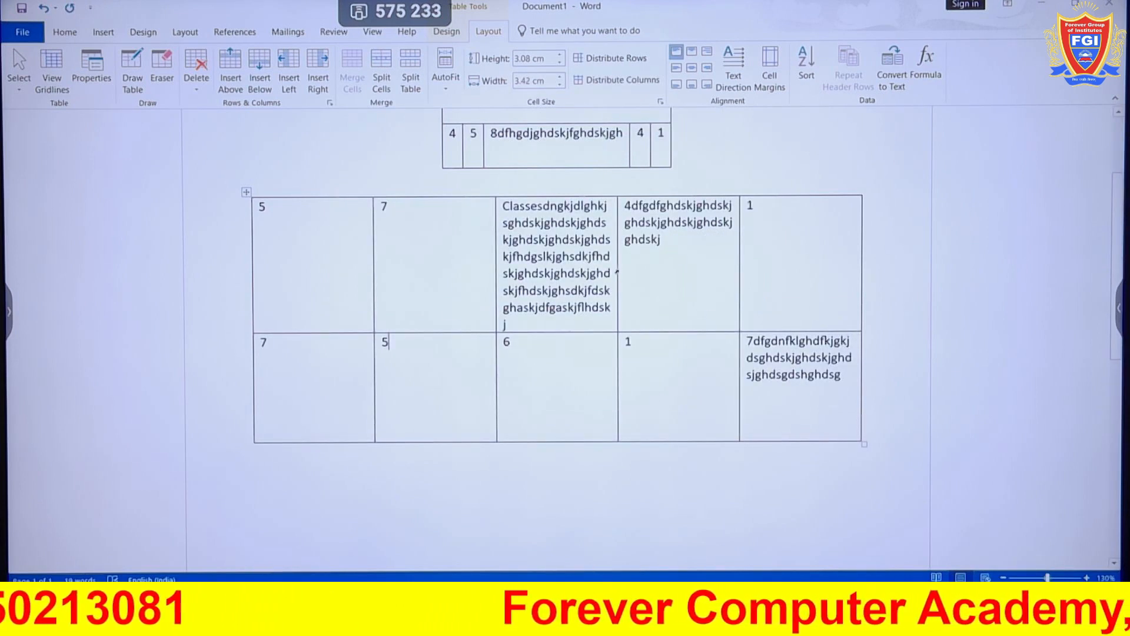
click(645, 69)
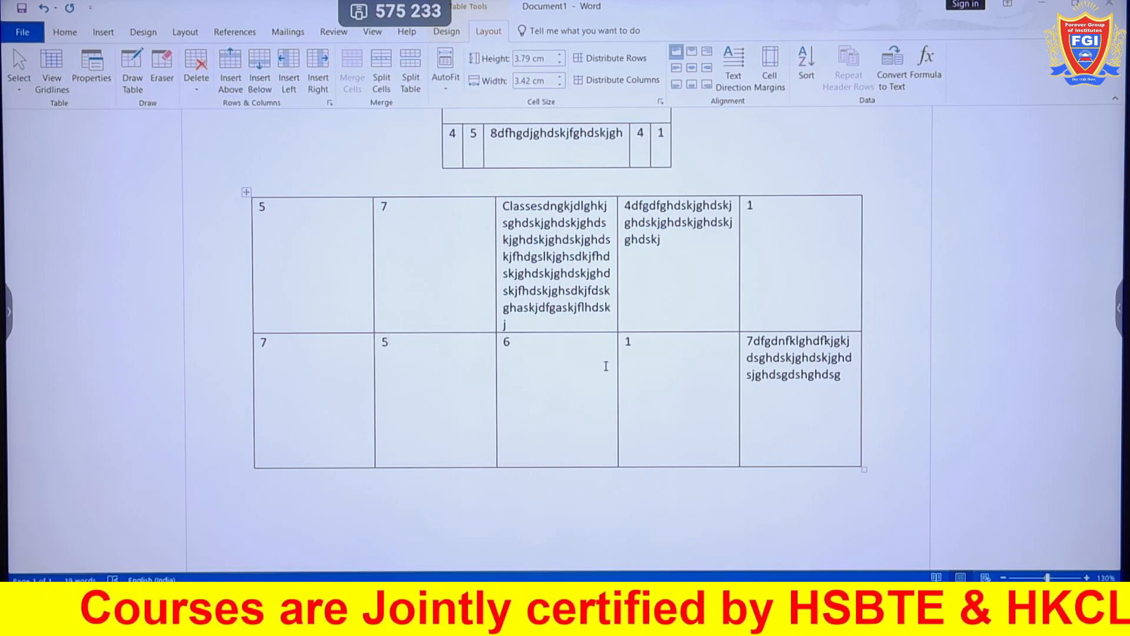
Open the AutoFit options for the lower table.
click(445, 71)
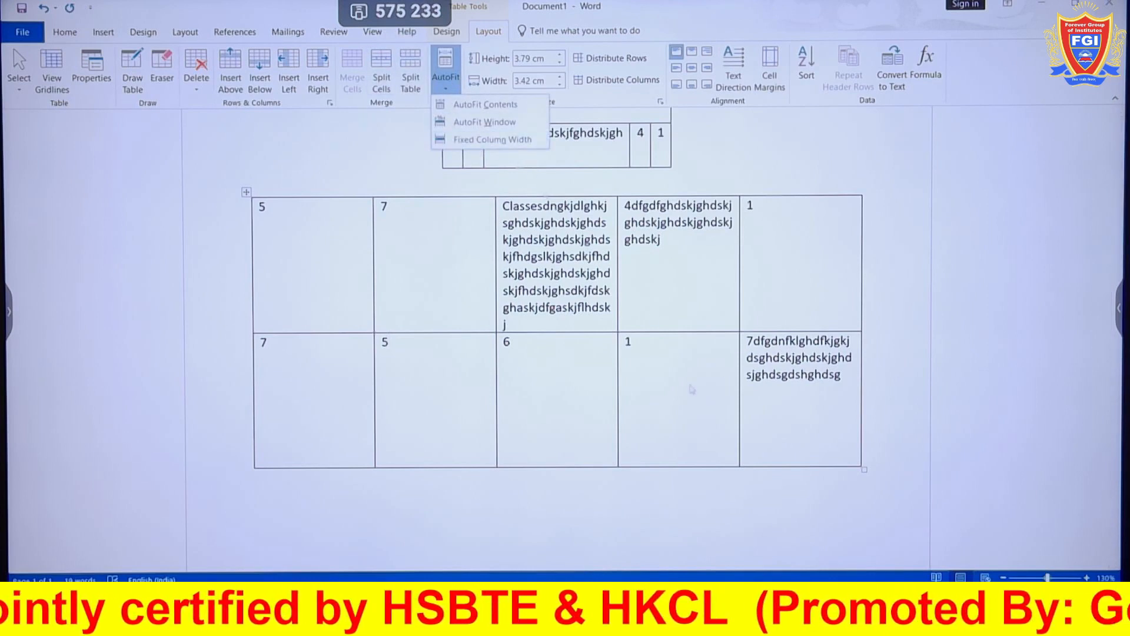